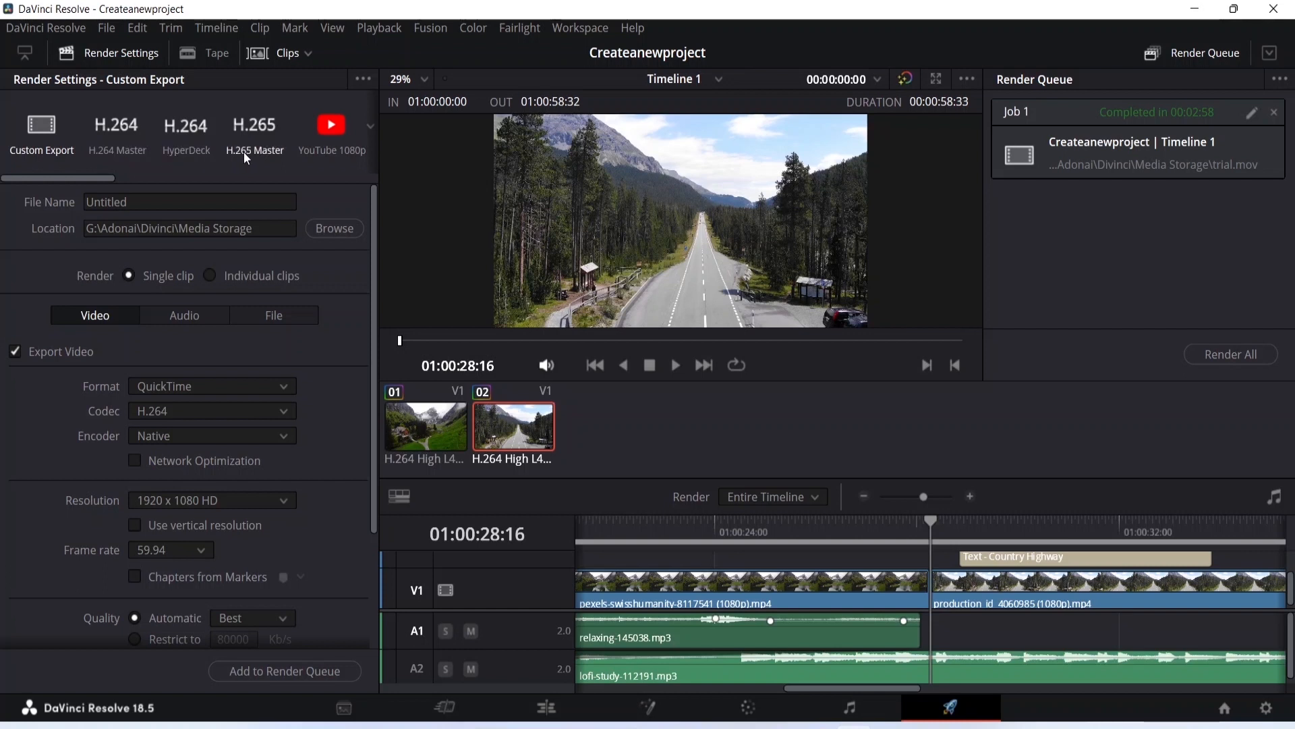
- Look through the available export presets and the resolution choices of the YouTube preset
left_click_drag(99, 177, 159, 185)
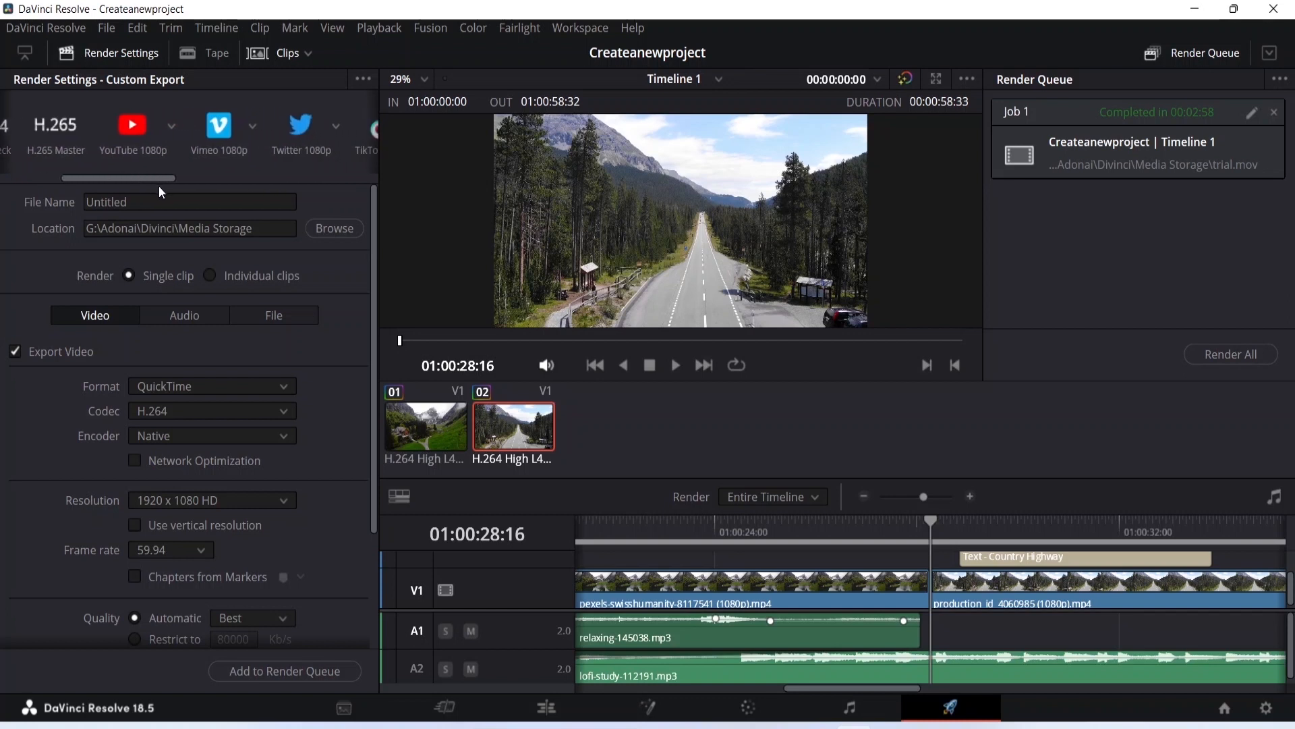
left_click(172, 127)
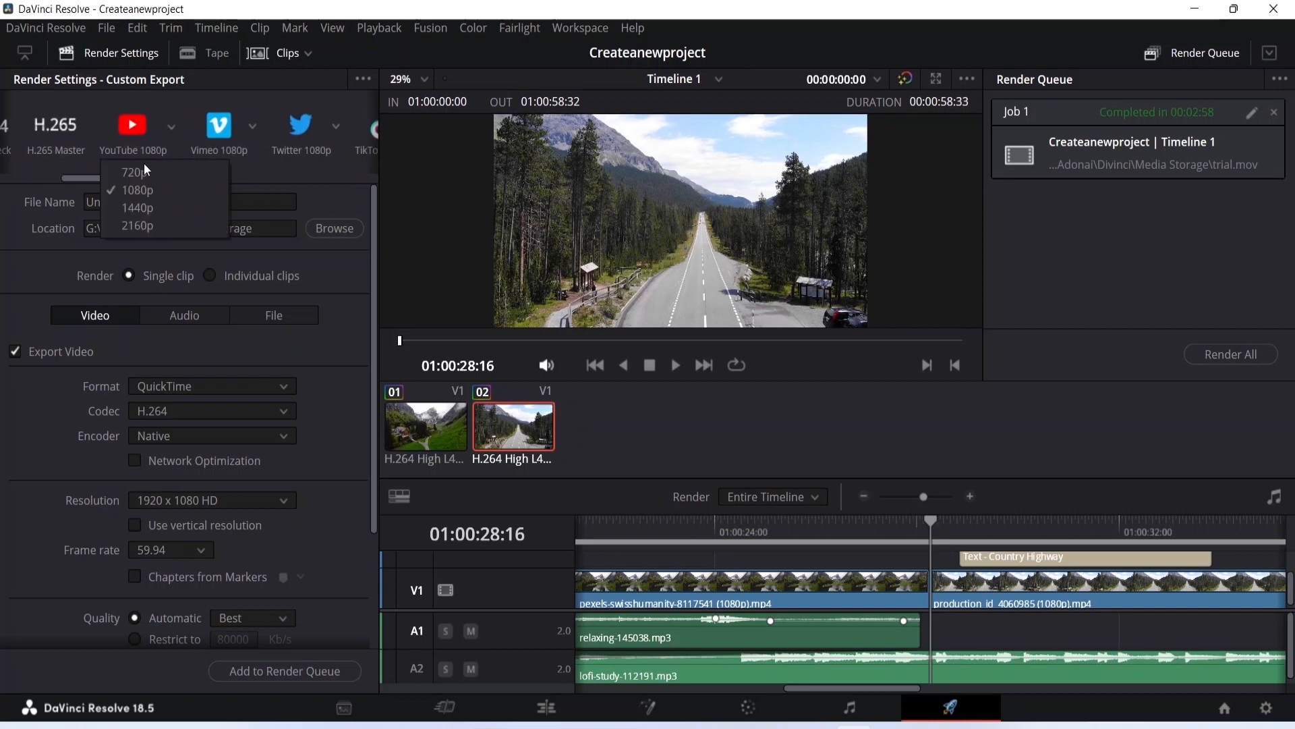
left_click(80, 180)
left_click_drag(79, 175, 2, 175)
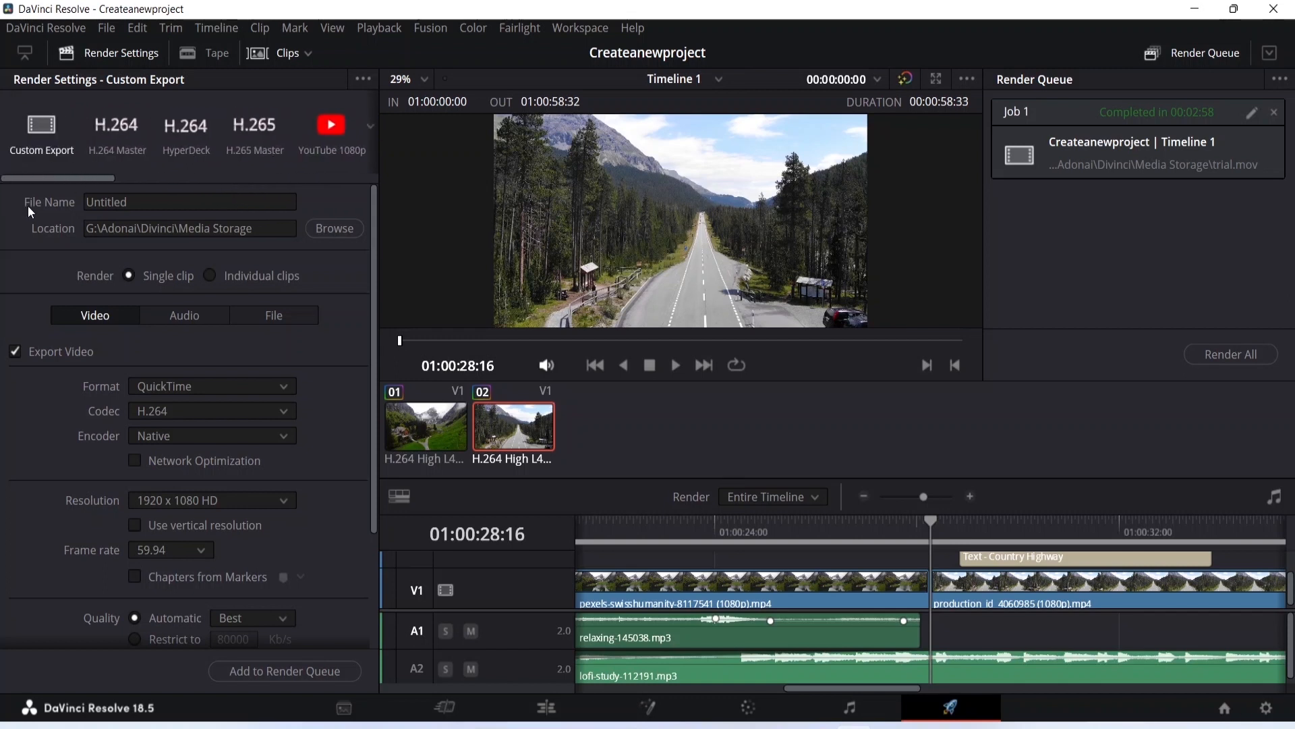
- Set the render's file name to Final Cut
left_click(155, 201)
key("BackSpace")
key("BackSpace")
key("BackSpace")
key("BackSpace")
key("BackSpace")
key("BackSpace")
key("BackSpace")
key("BackSpace")
type("Fin")
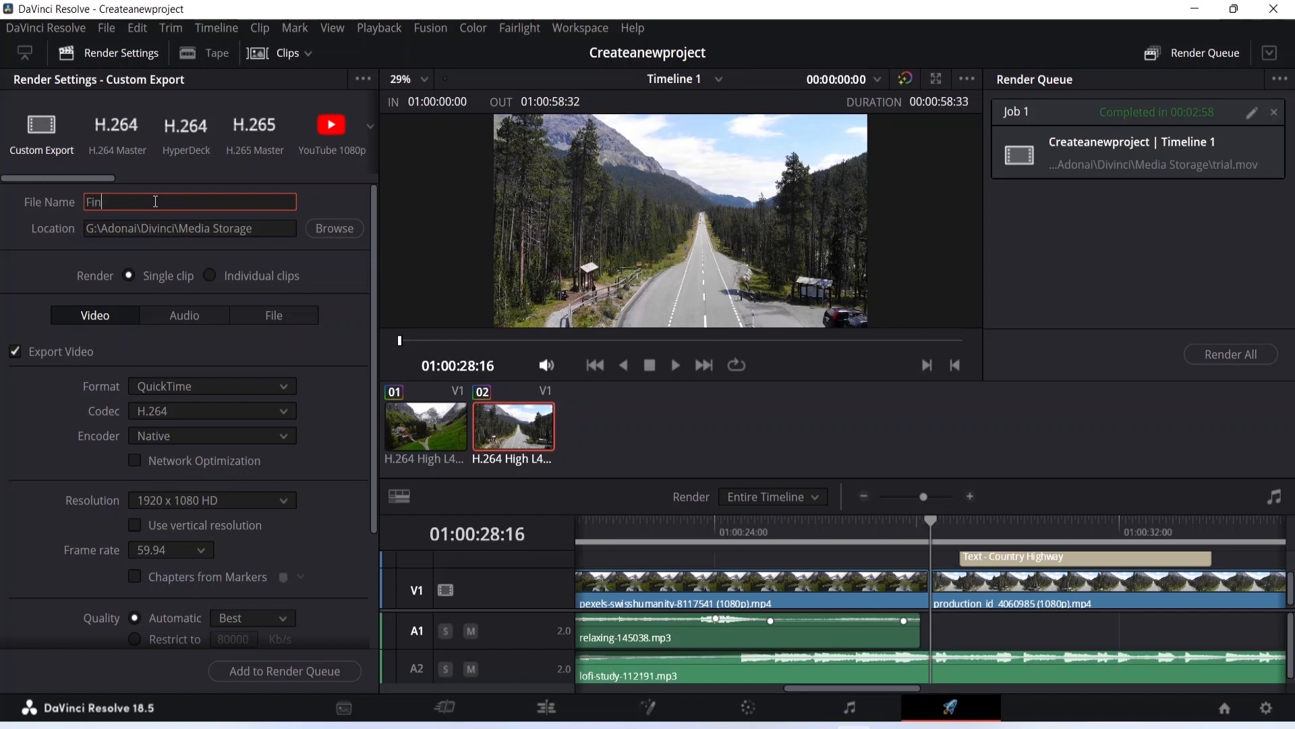
type("alCut")
- Create a folder named Divinci inside the Edited Files folder on drive G: and set it as the render location
left_click(330, 228)
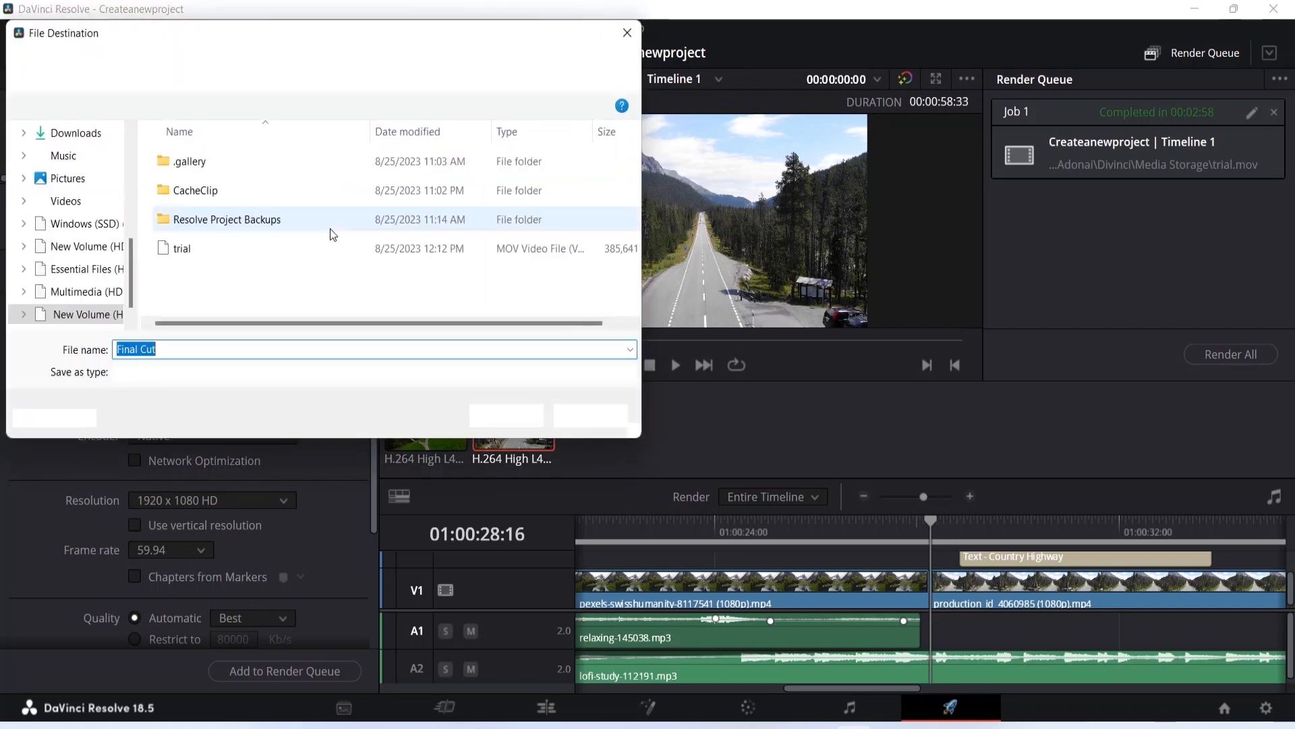
scroll(101, 291, "down", 1)
left_click(87, 292)
double_click(212, 159)
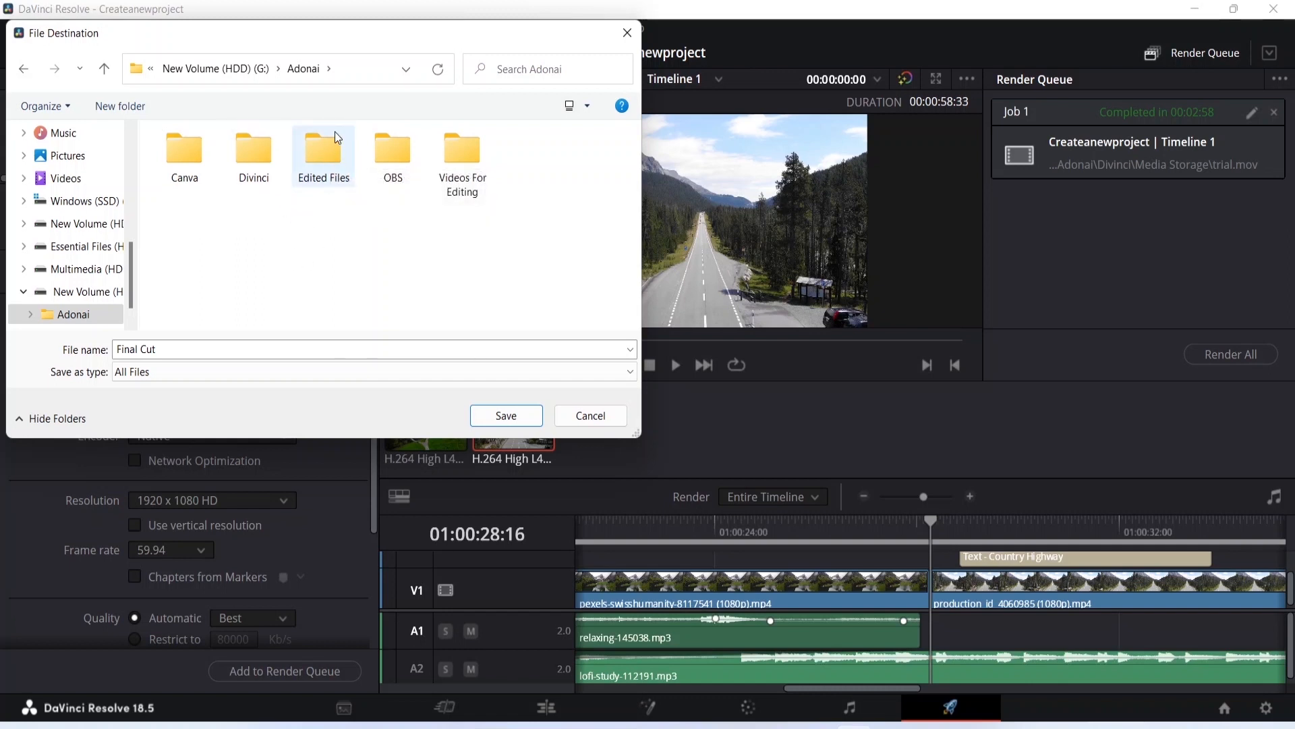
double_click(318, 157)
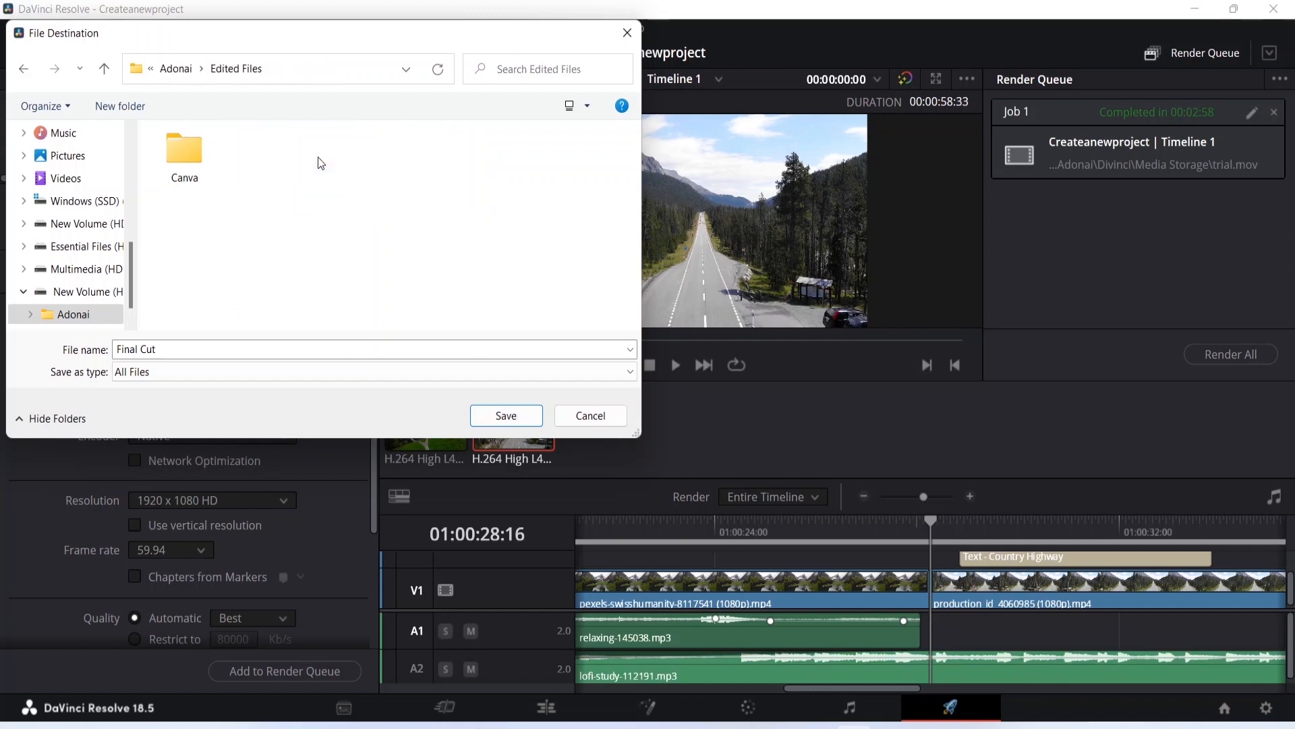
left_click(126, 105)
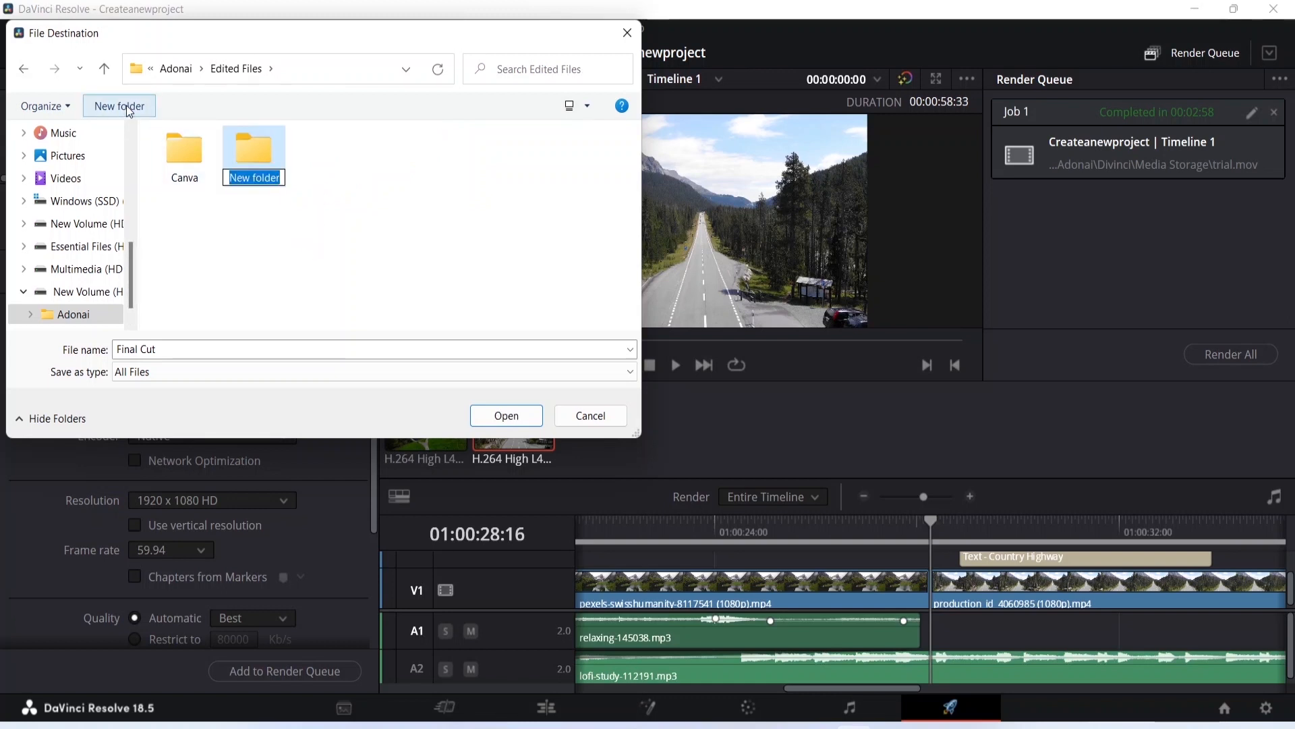
type("Divinci")
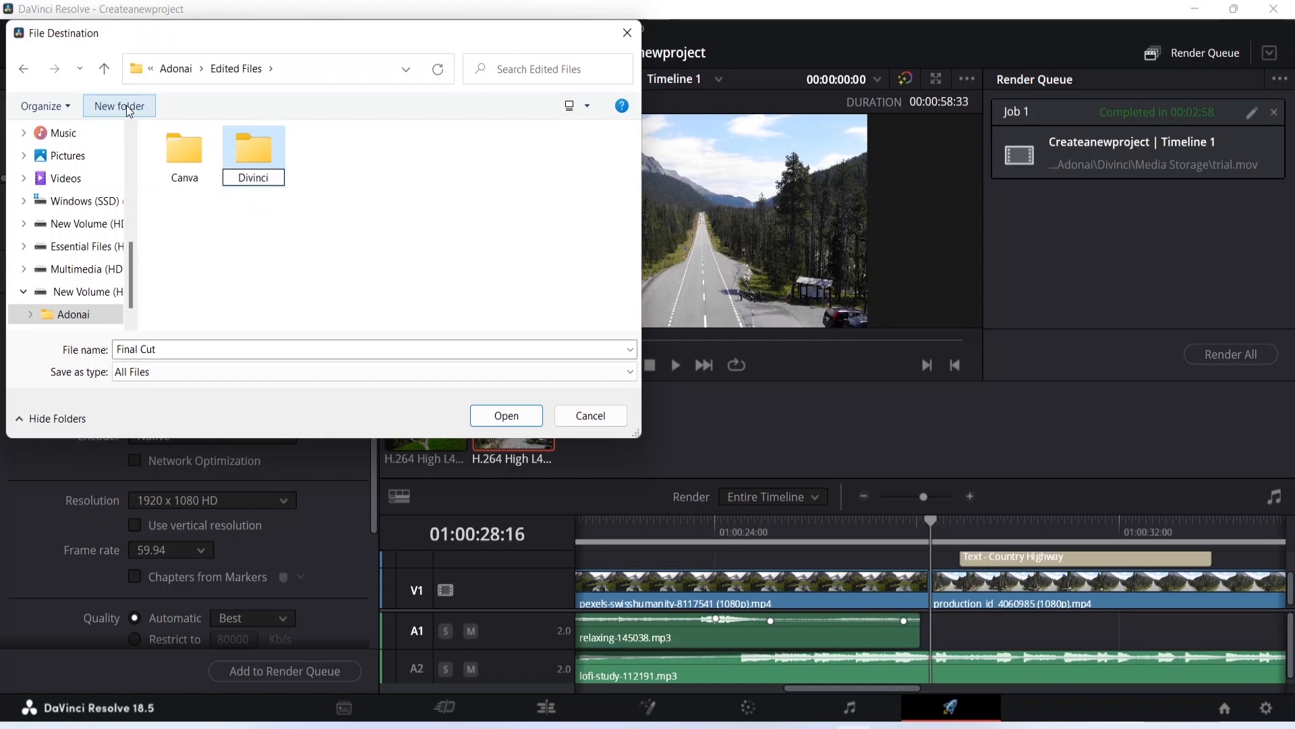
key("Return")
key("Return")
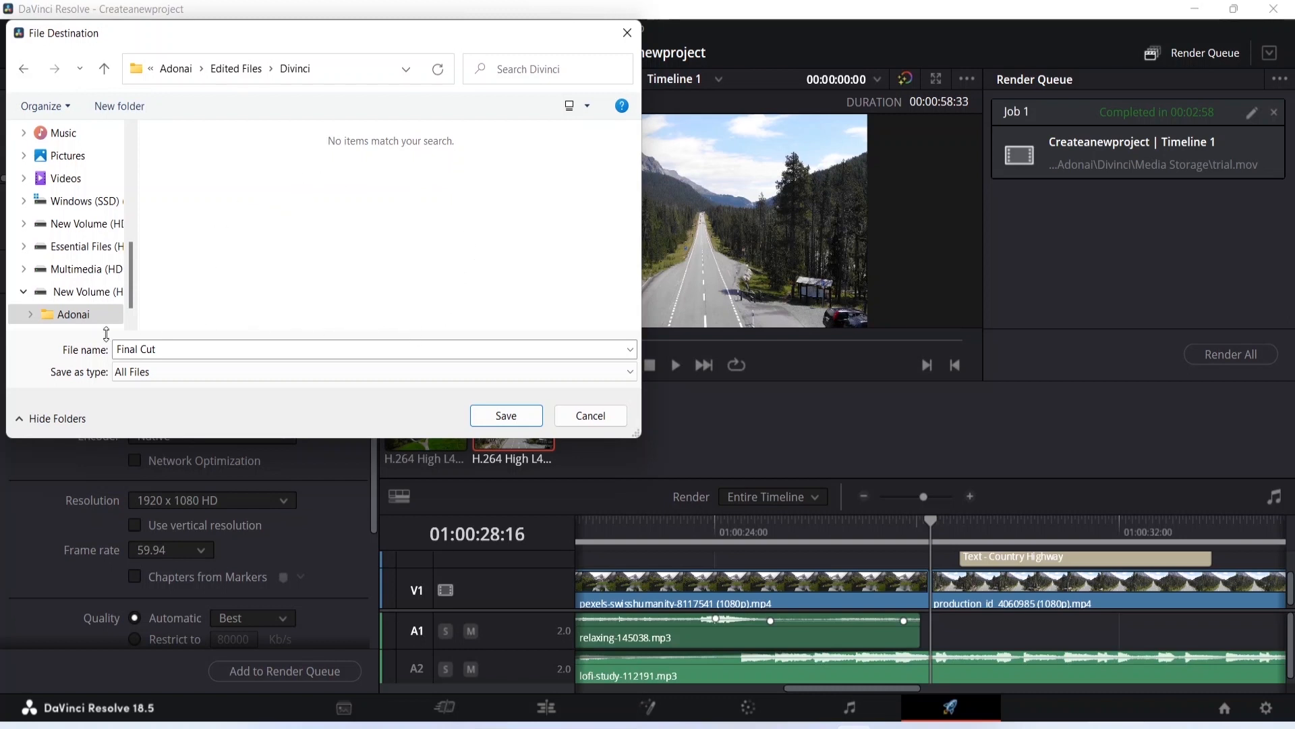
left_click(507, 416)
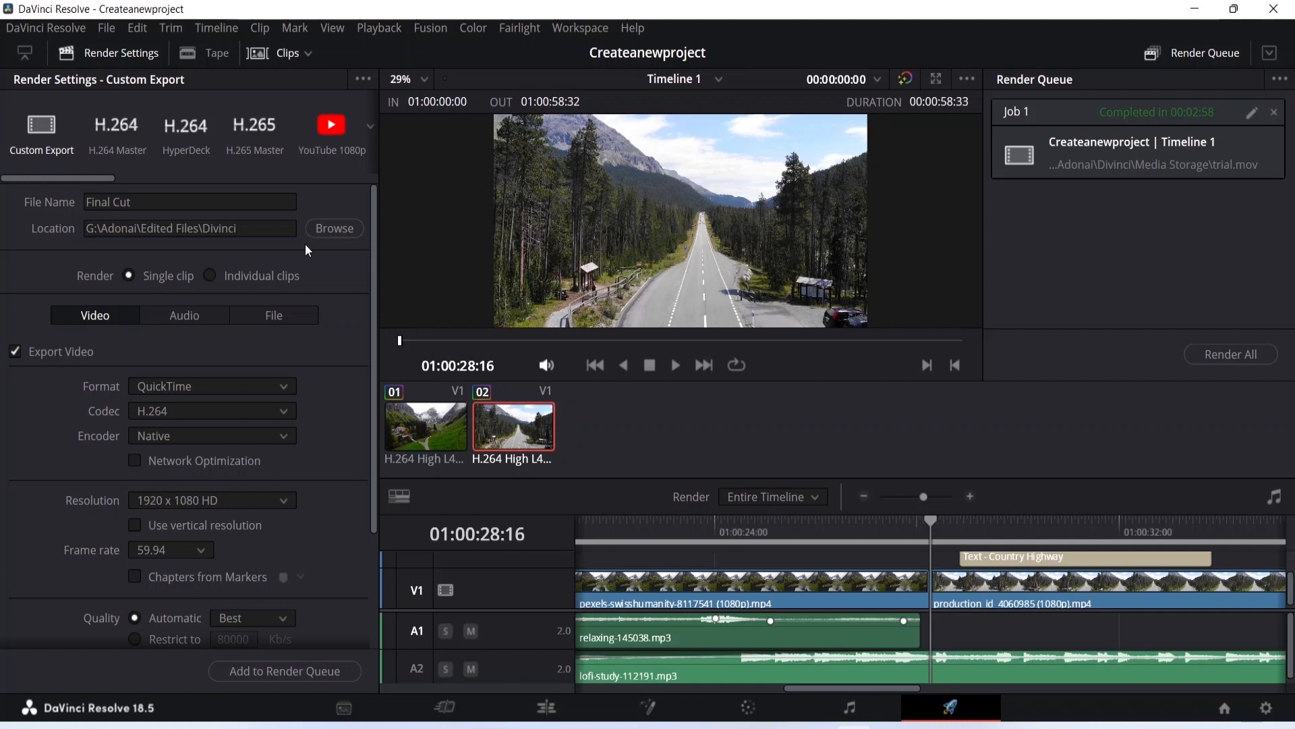
- Set the video export format to MP4
scroll(306, 248, "down", 3)
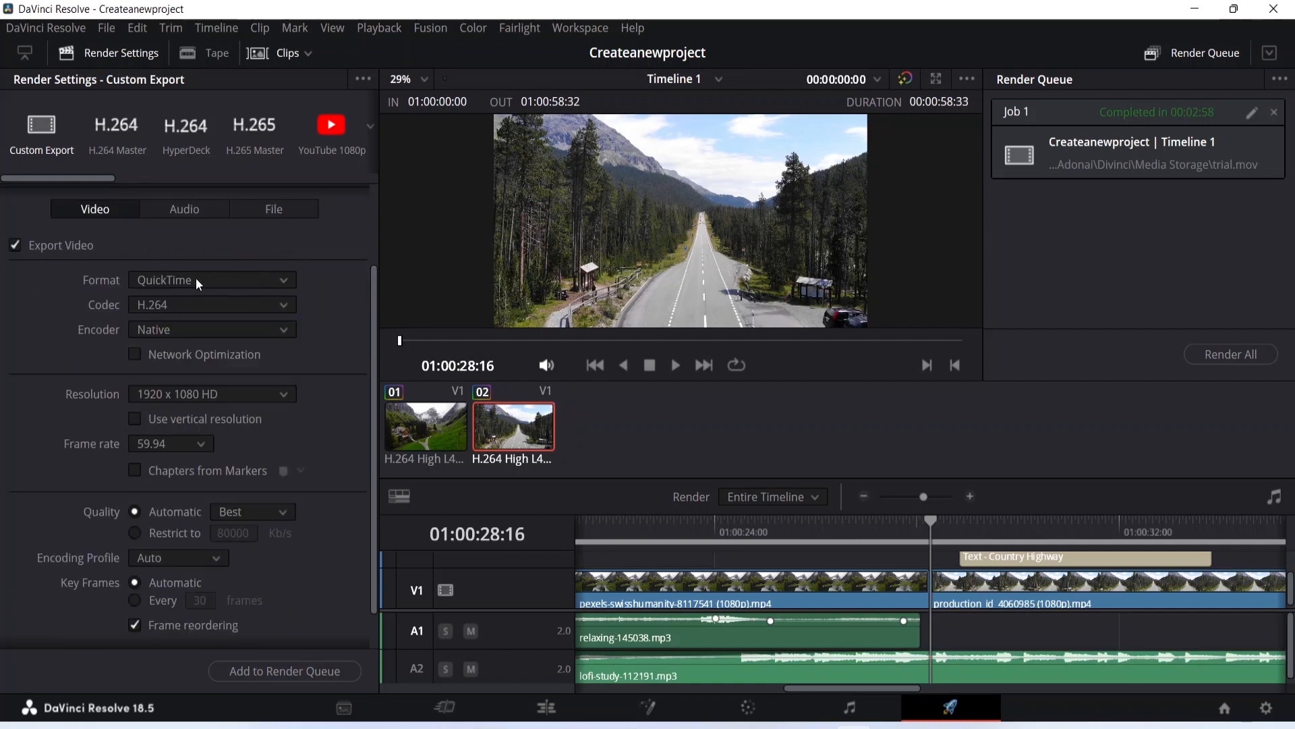
left_click(247, 286)
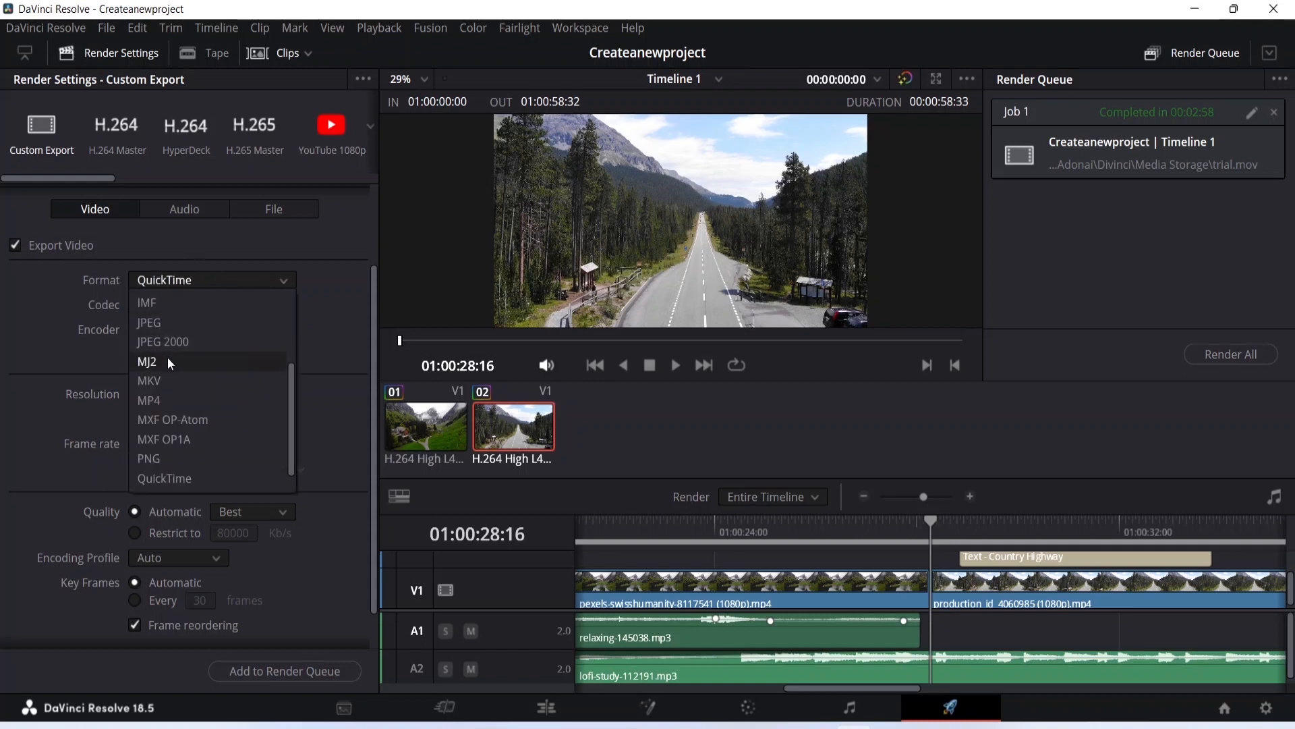
left_click(168, 400)
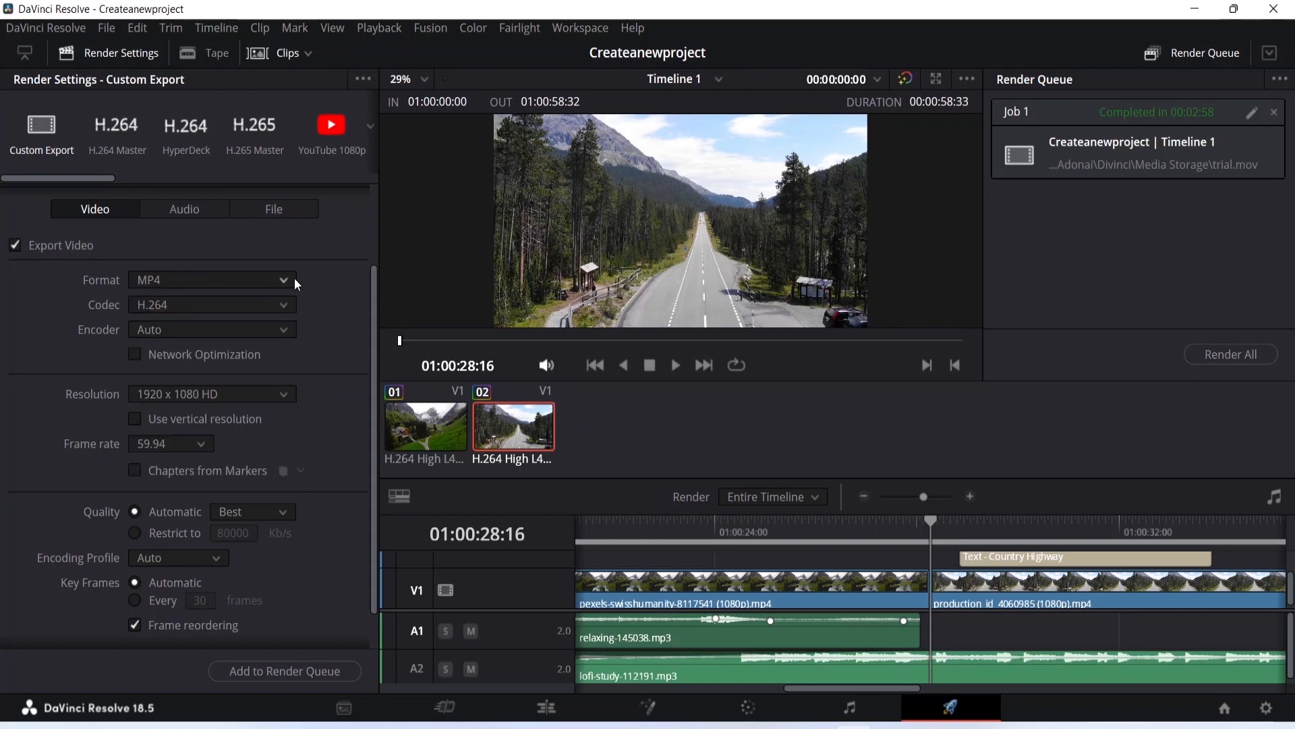
- Review the available export resolutions and choose 1920 x 1080 HD
scroll(293, 288, "down", 2)
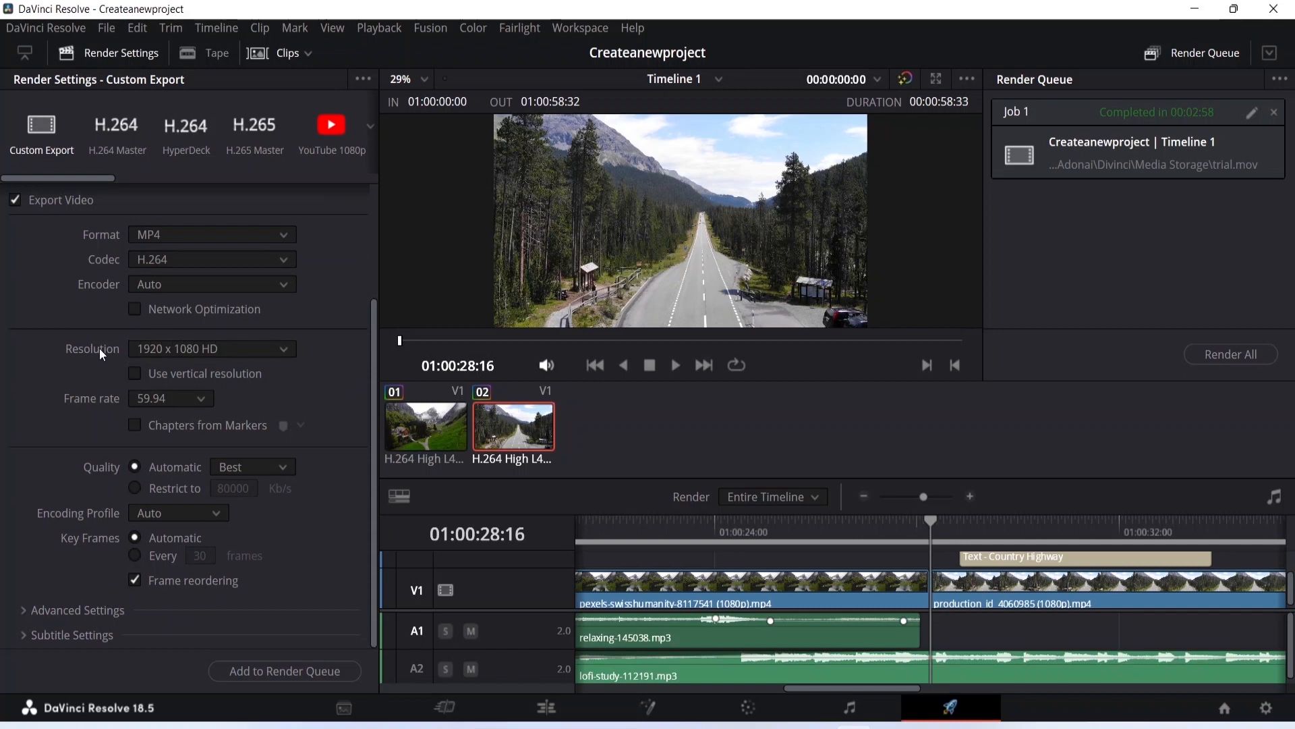
left_click(280, 349)
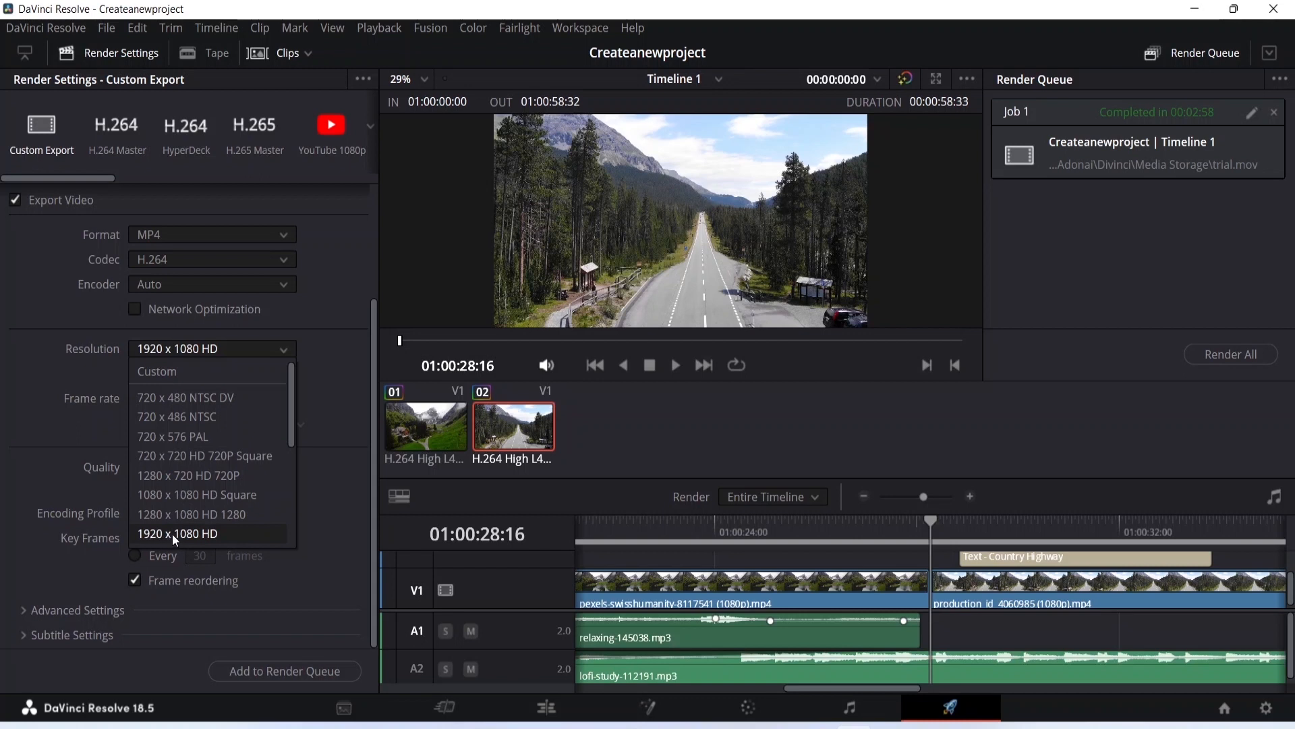
left_click(220, 536)
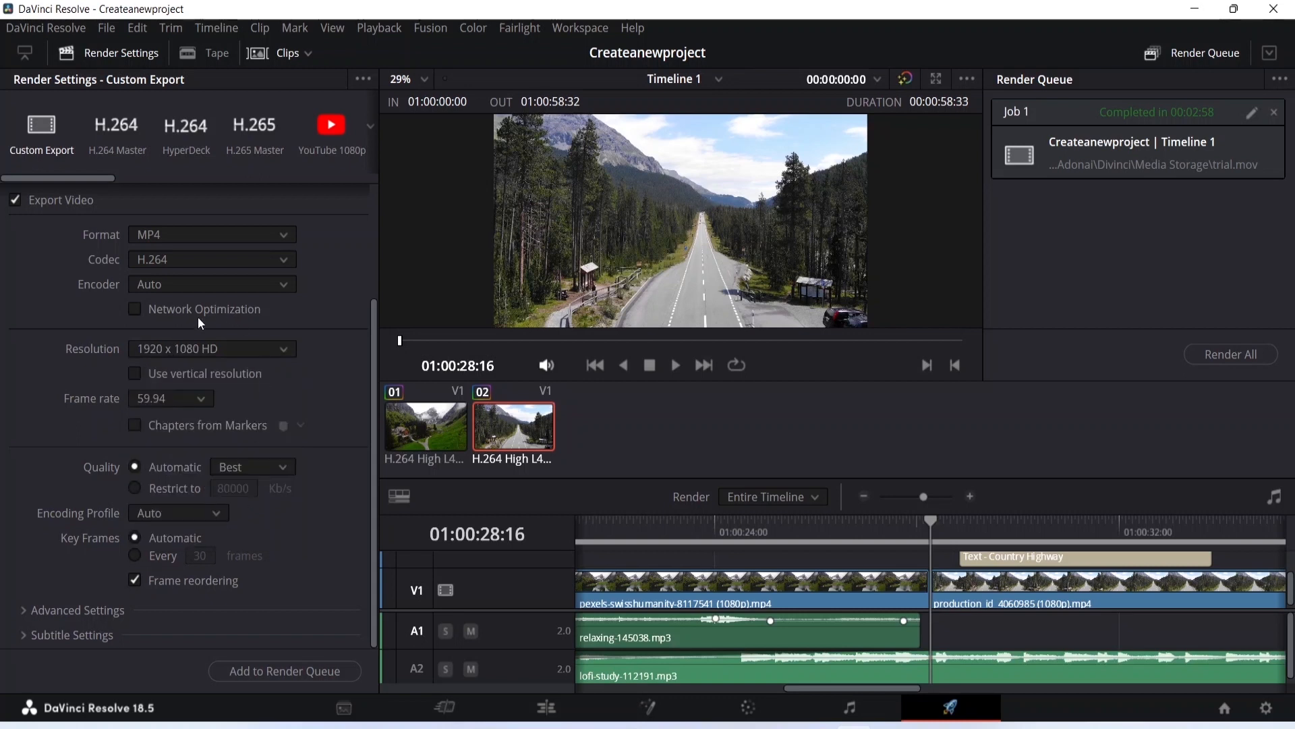
left_click(197, 353)
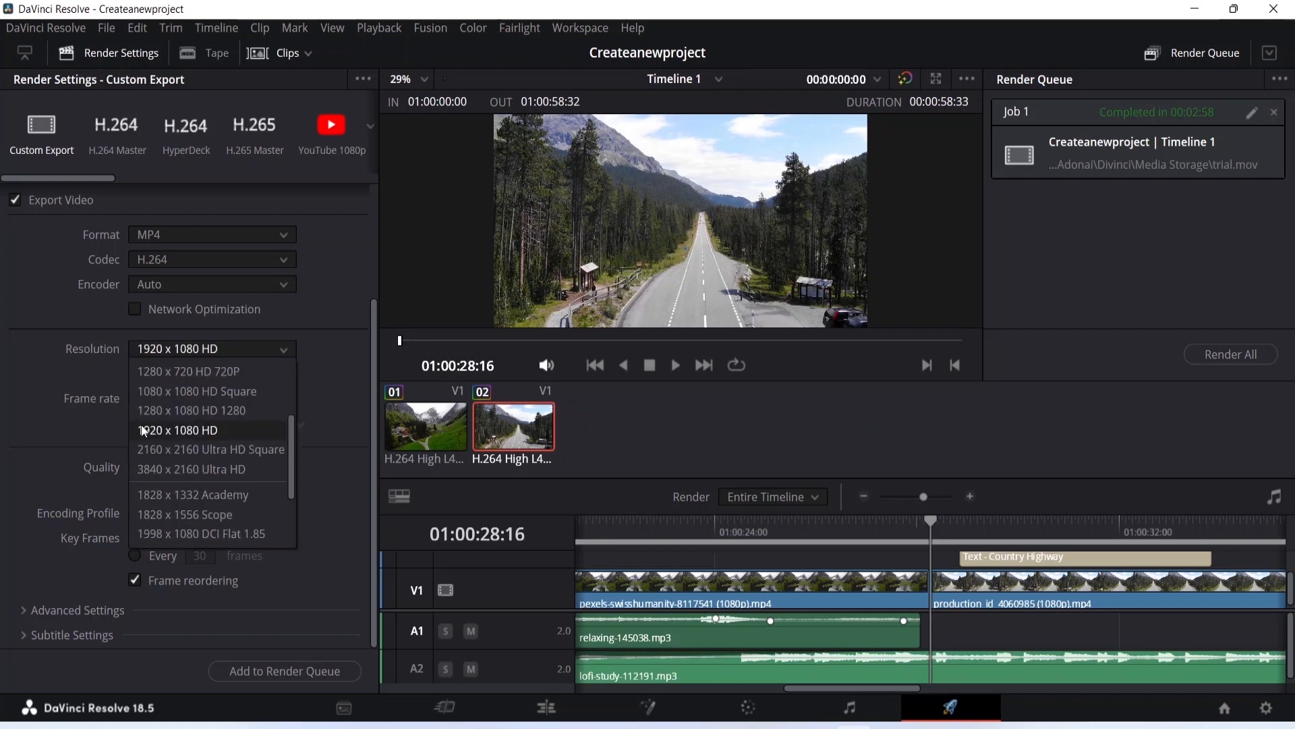
left_click(233, 429)
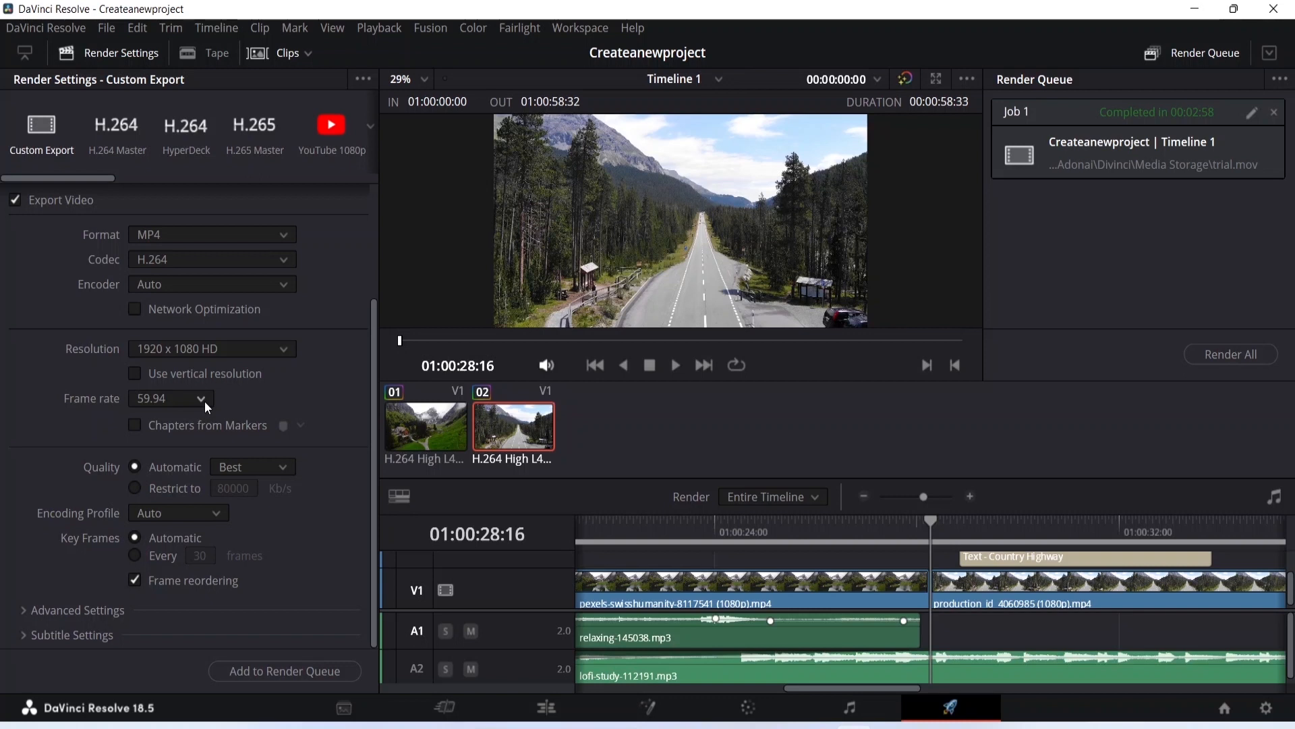
- Expand the advanced and subtitle settings of the video export and look through their options
left_click(37, 610)
scroll(48, 607, "down", 3)
scroll(132, 468, "down", 6)
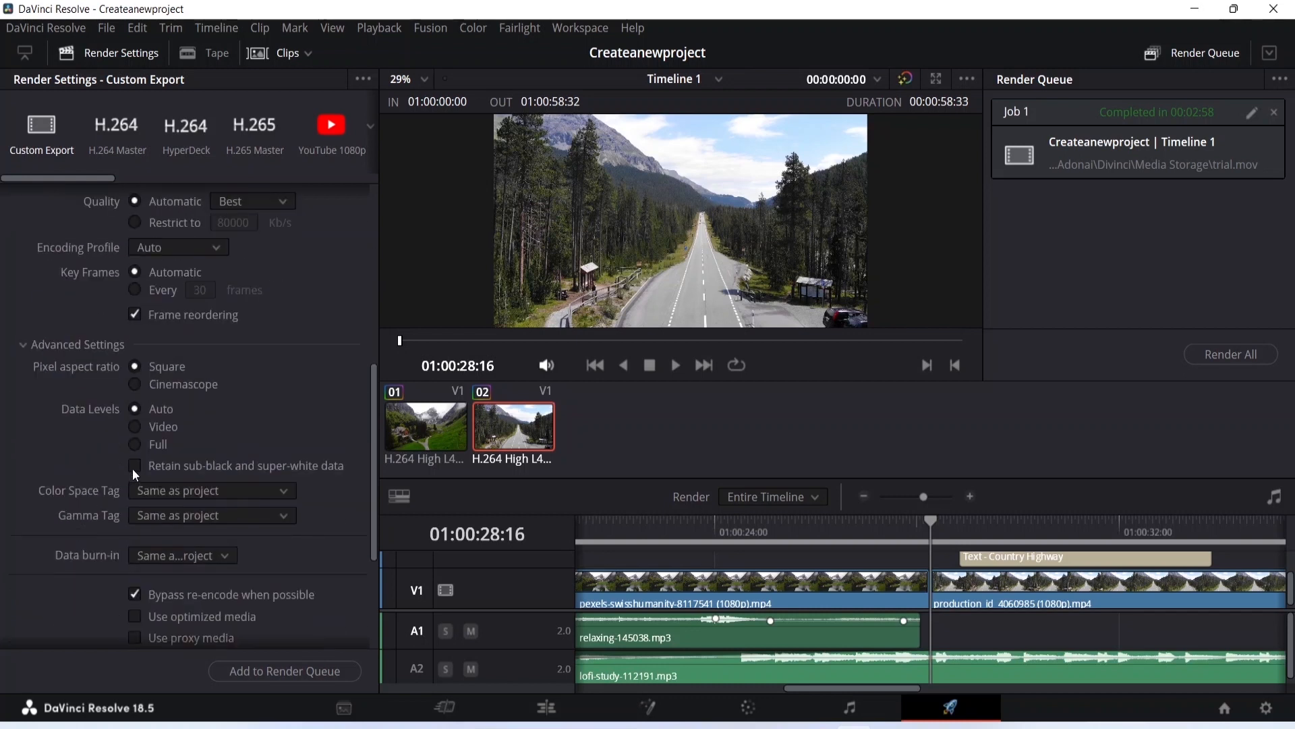
scroll(148, 437, "up", 4)
scroll(148, 437, "down", 4)
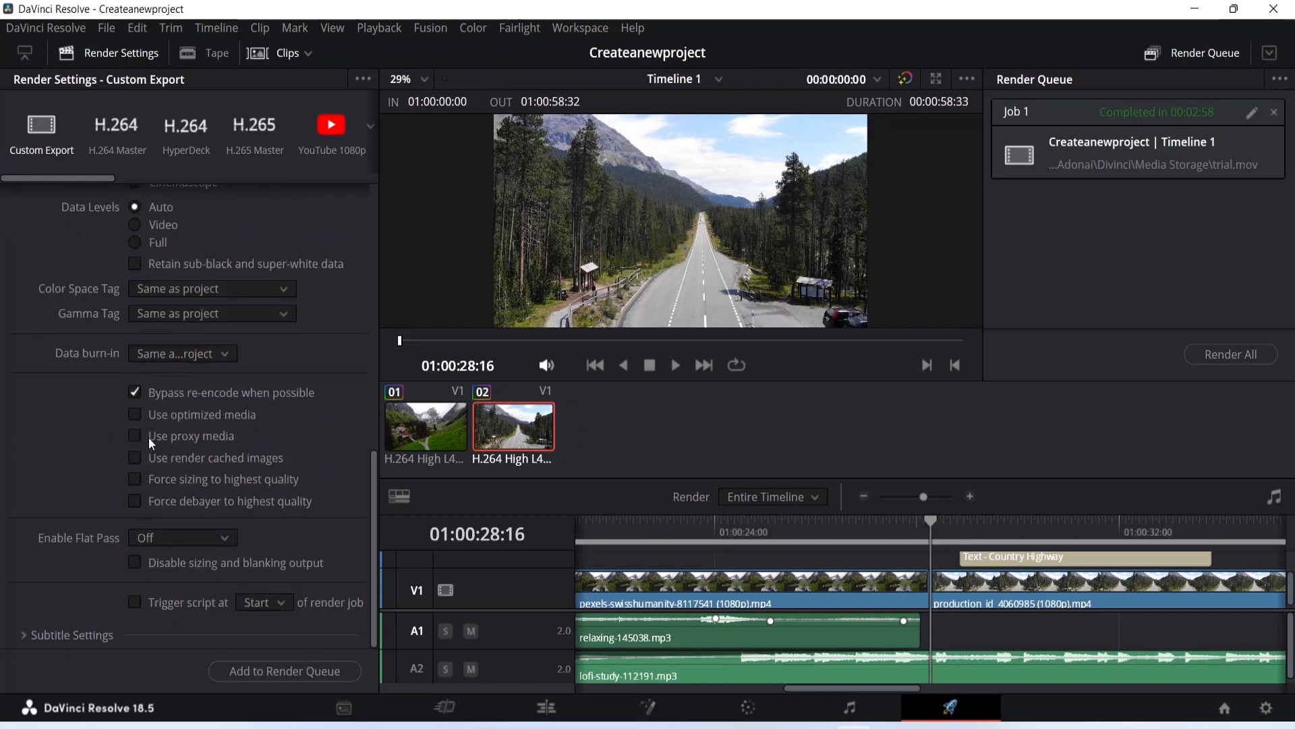
left_click(99, 634)
scroll(208, 542, "up", 12)
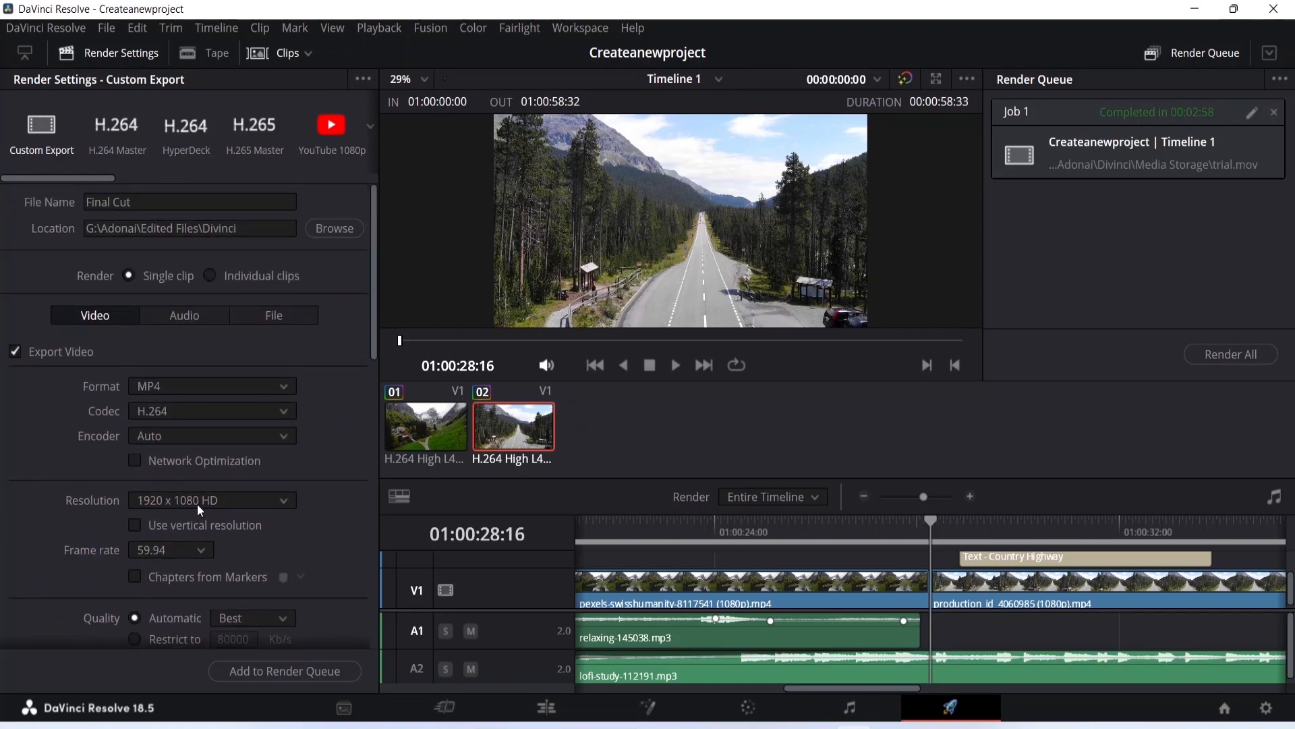
- Examine the audio export settings, including the codec choice, and the file naming settings of the render
left_click(214, 322)
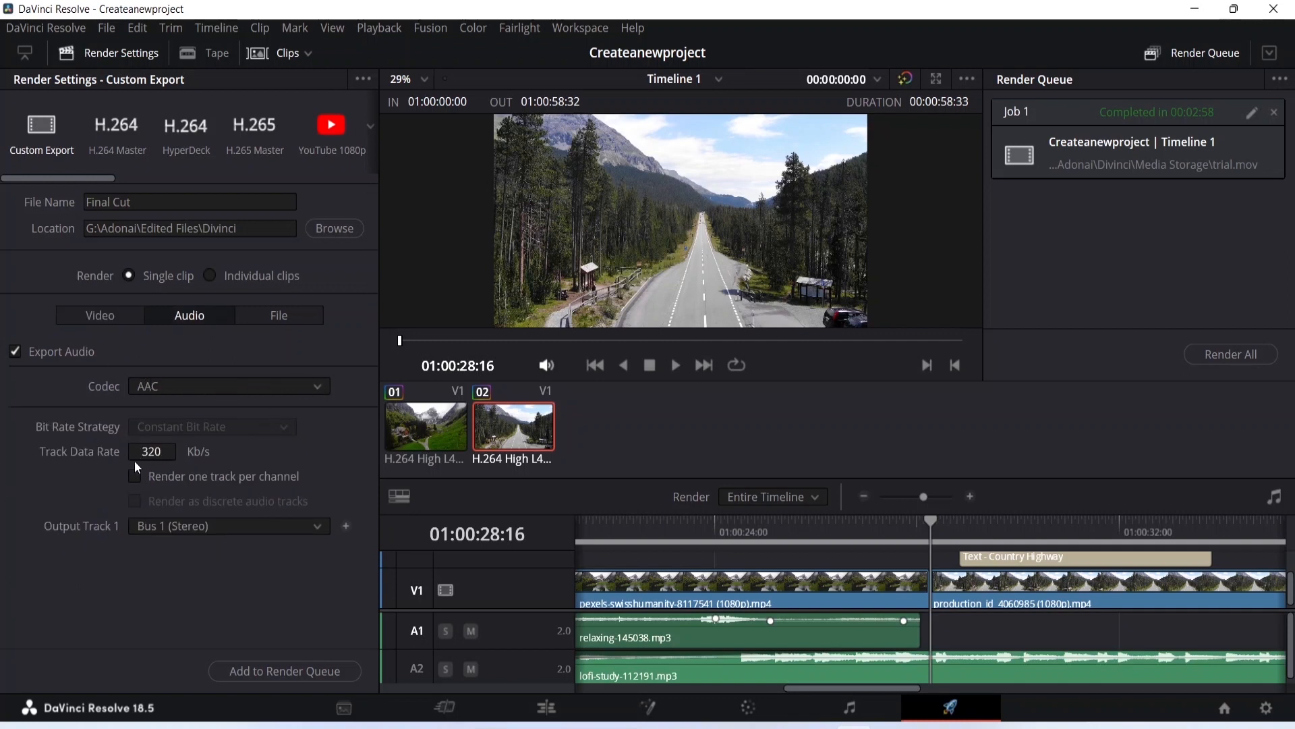
left_click(311, 381)
left_click(311, 381)
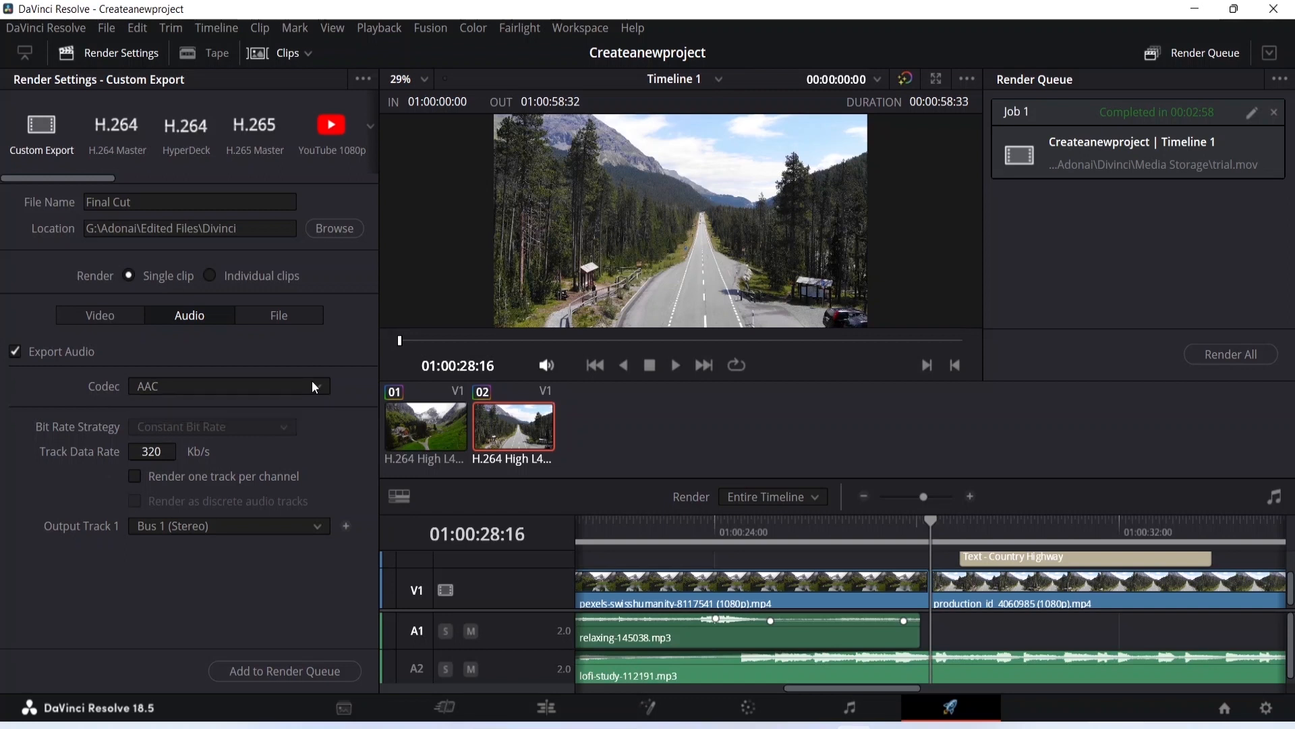
left_click(291, 317)
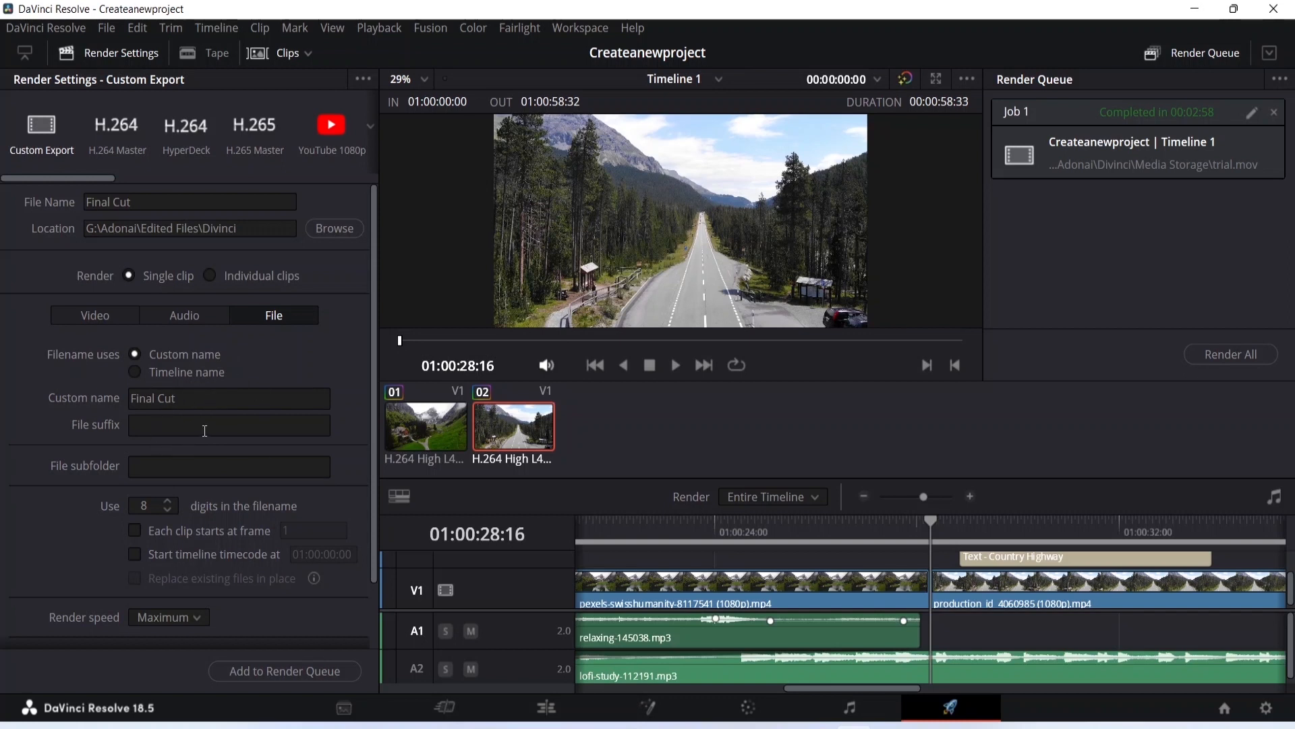
scroll(236, 399, "down", 2)
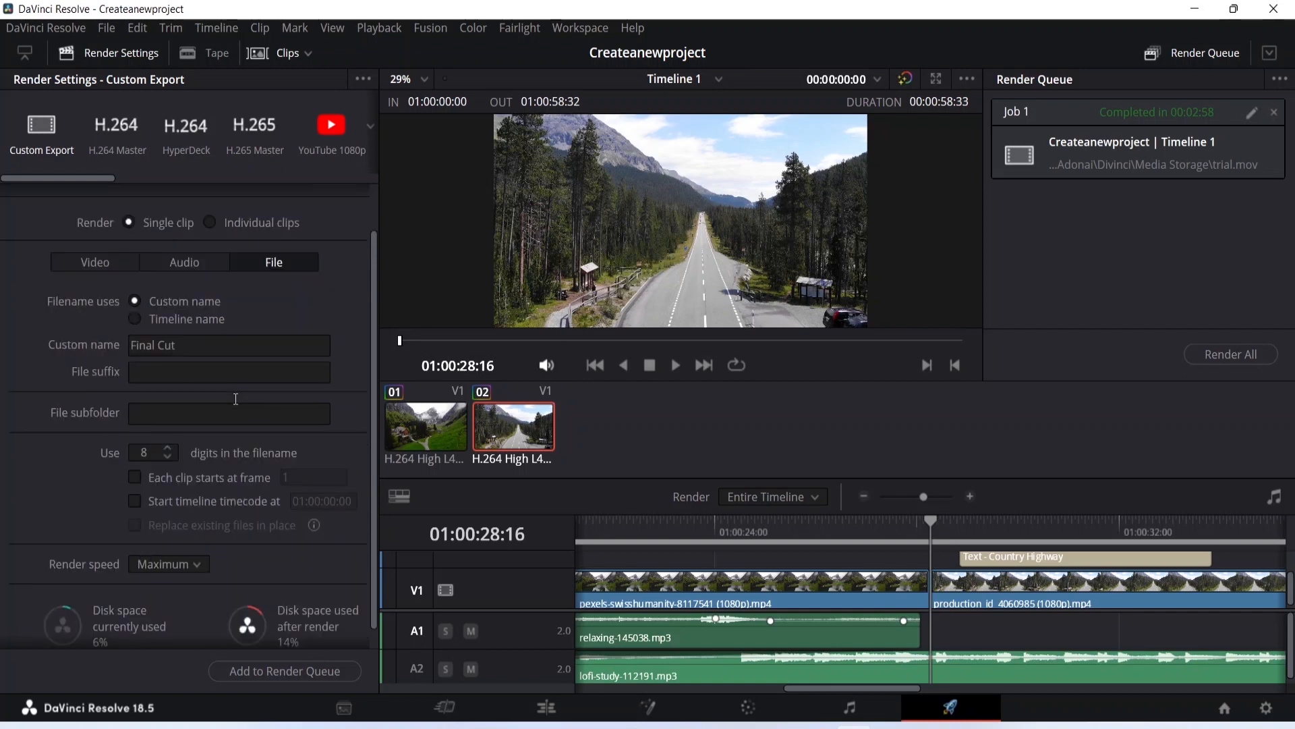
scroll(236, 398, "down", 1)
scroll(236, 399, "up", 3)
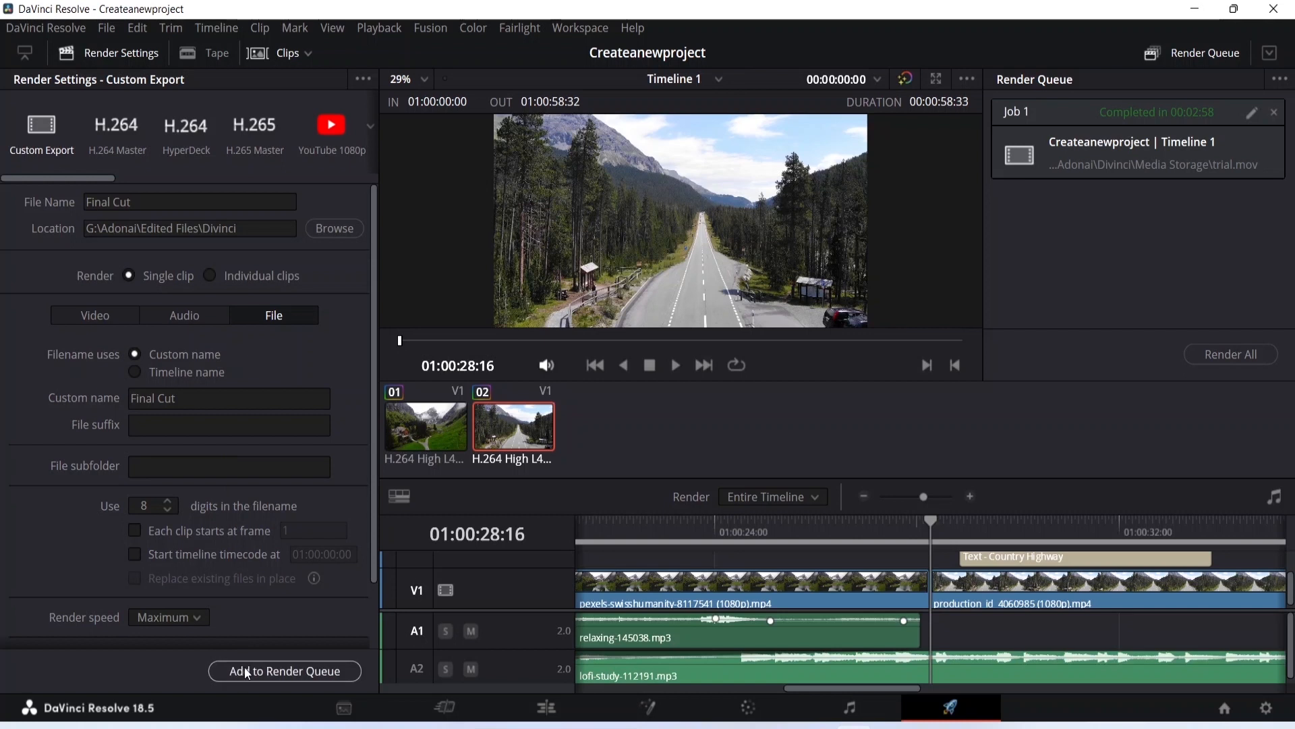
- Add the Final Cut export to the render queue and render that job
left_click(313, 675)
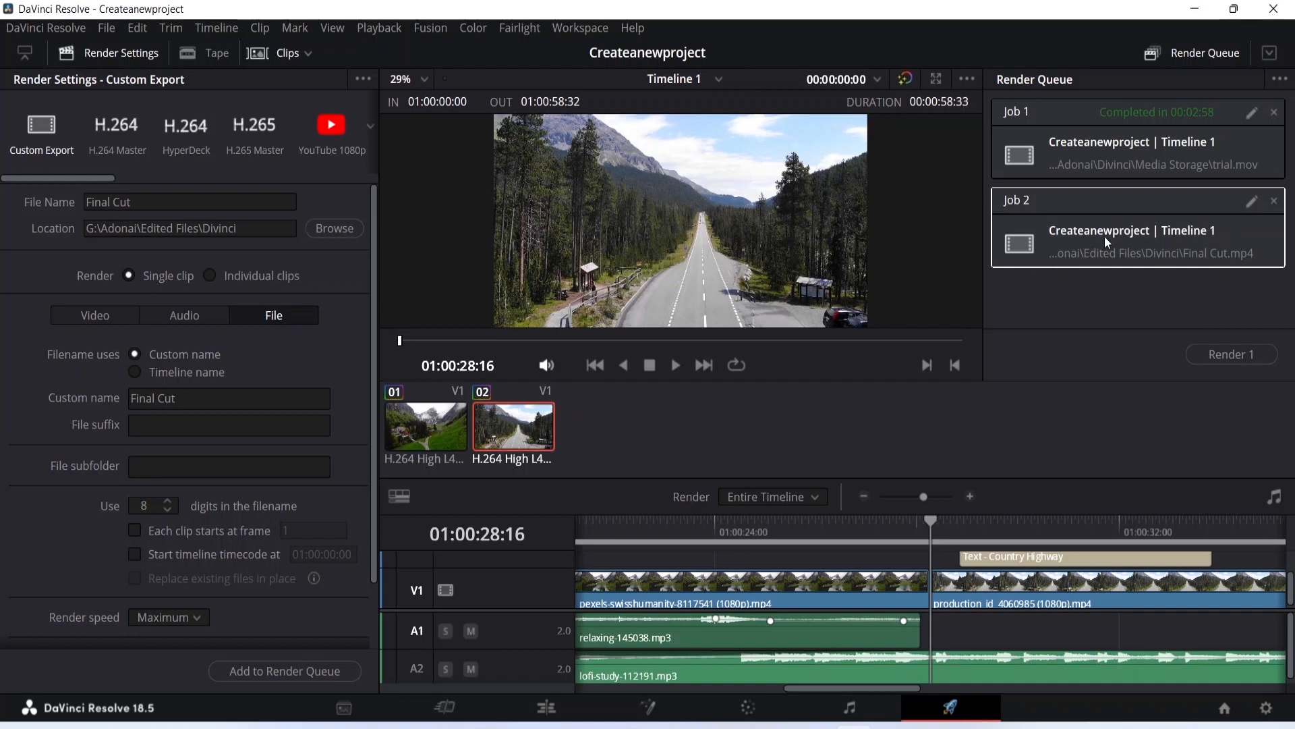
left_click(1248, 353)
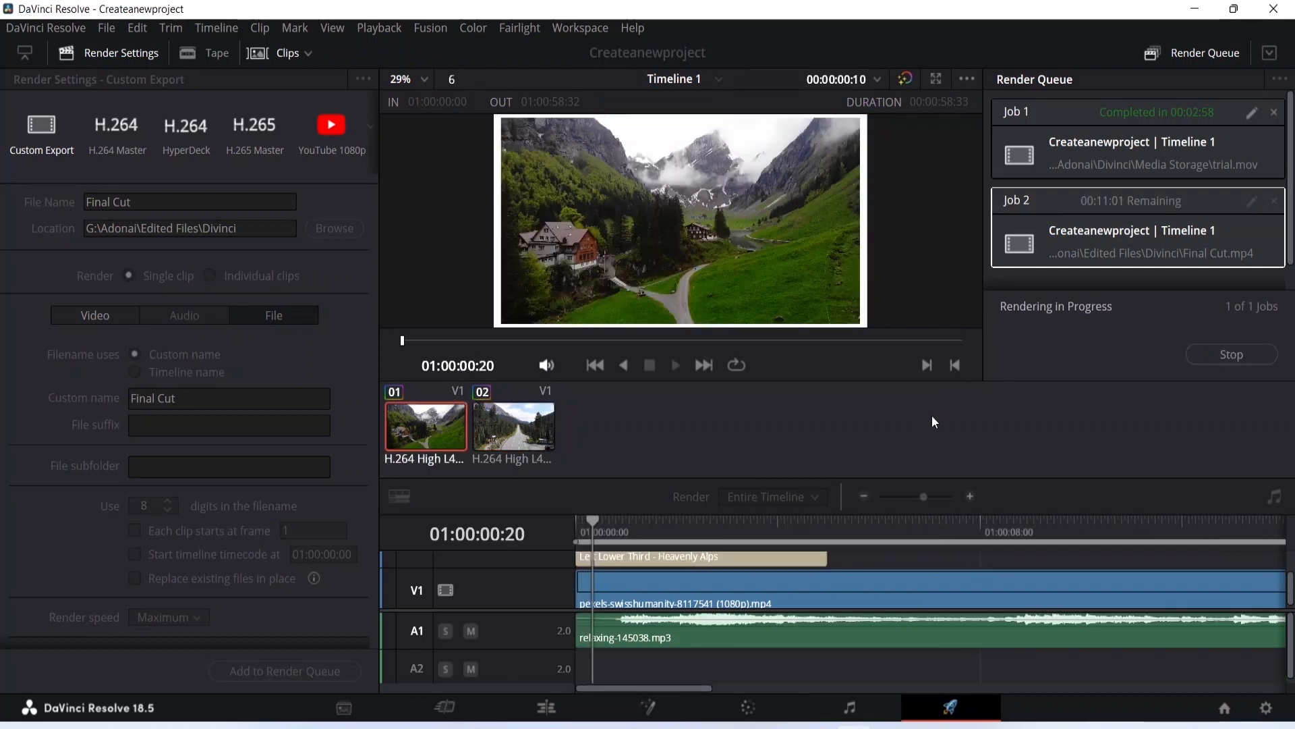
scroll(1173, 266, "down", 1)
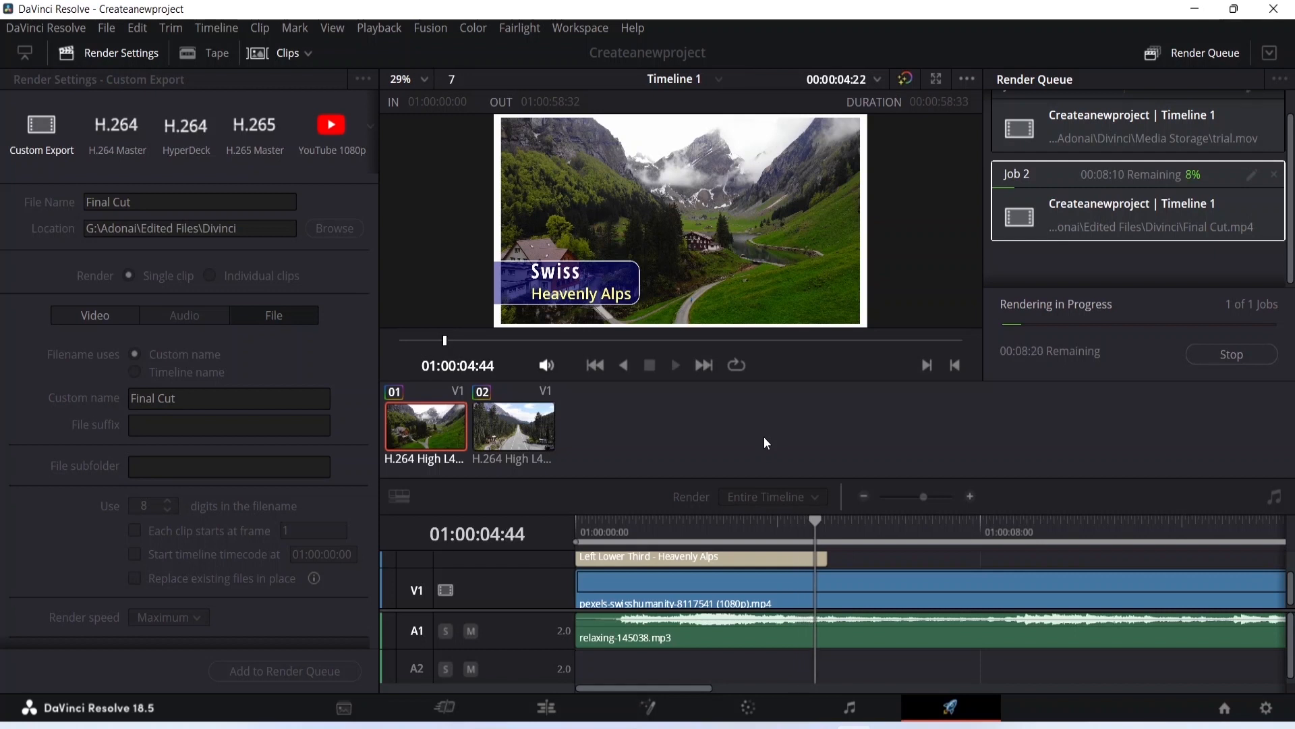
scroll(759, 576, "up", 2)
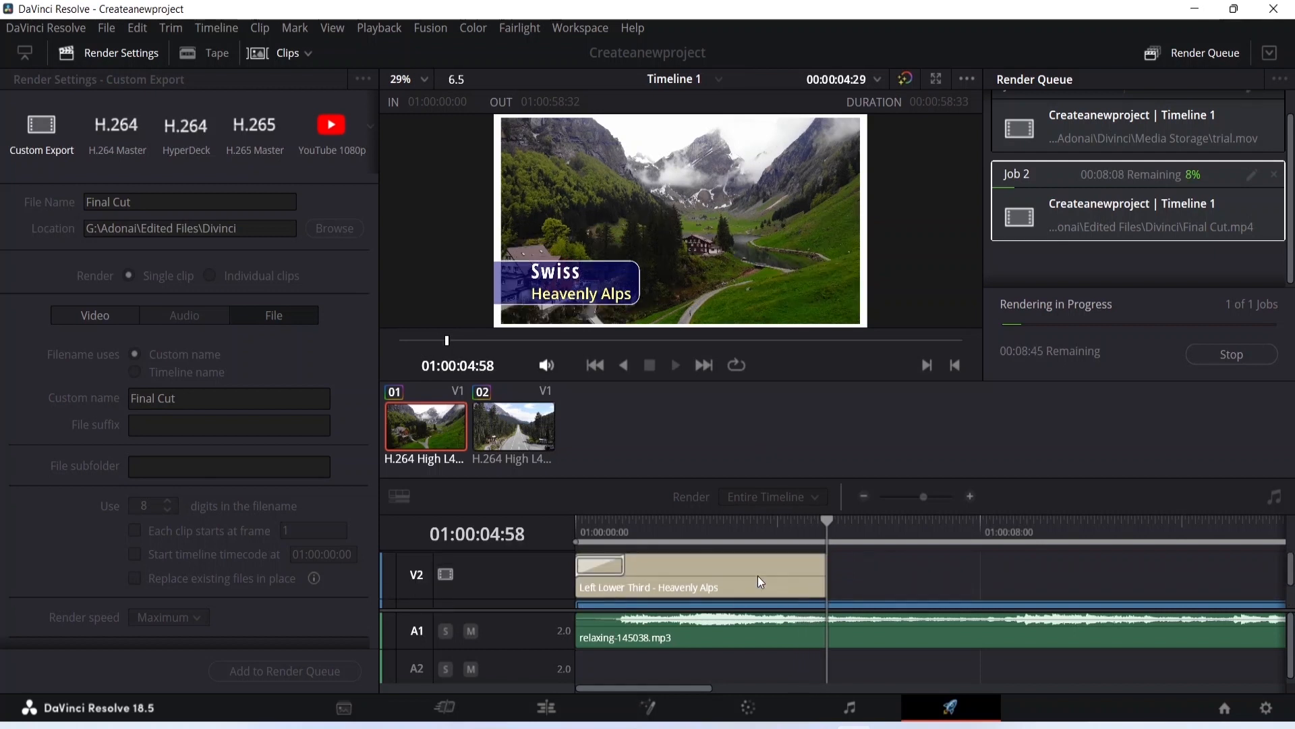
scroll(758, 576, "down", 2)
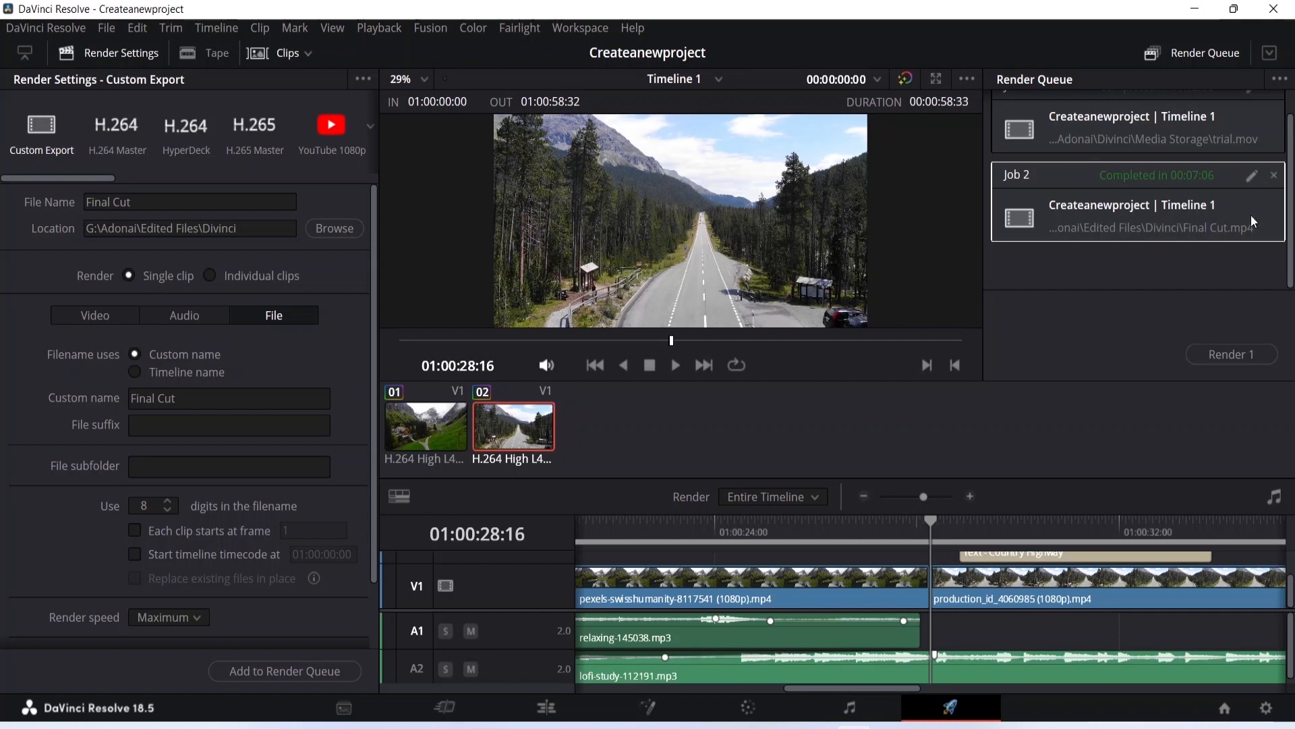
- Switch to File Explorer and open the Divinci folder inside Edited Files on drive G:
left_click(1195, 8)
double_click(22, 25)
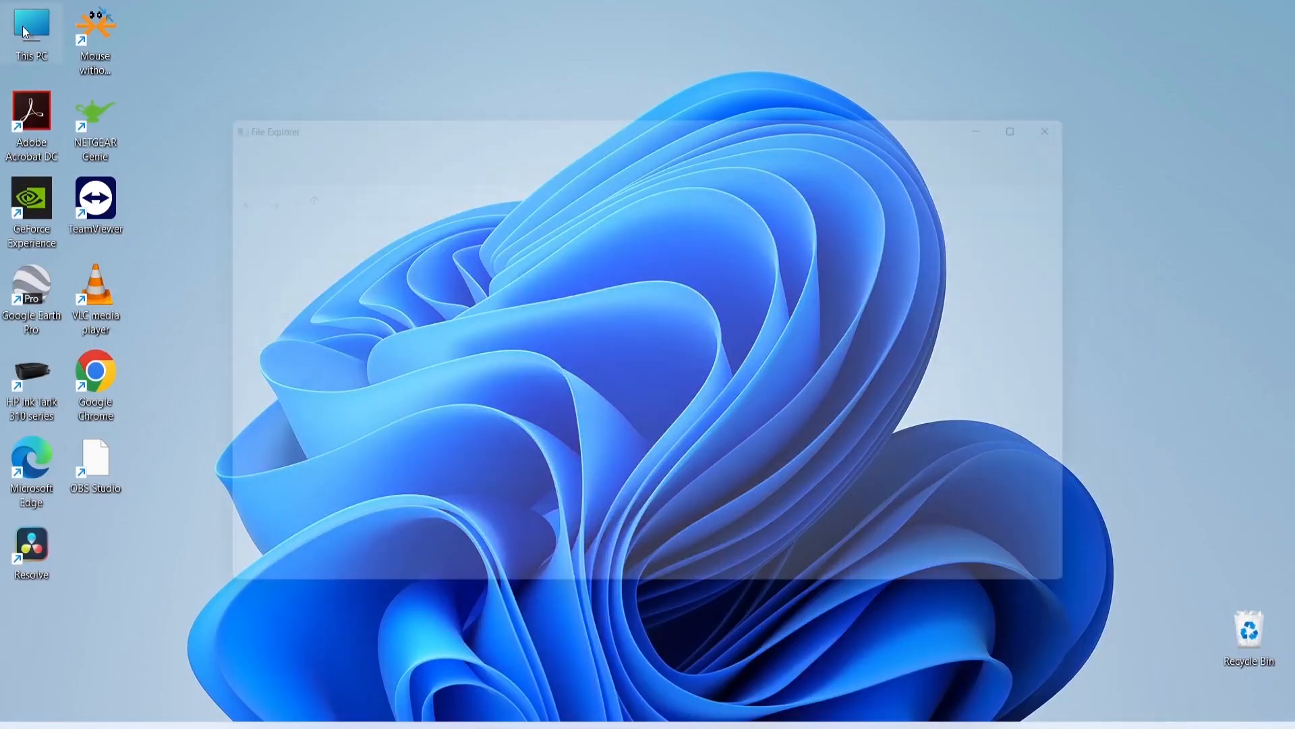
double_click(647, 437)
double_click(343, 266)
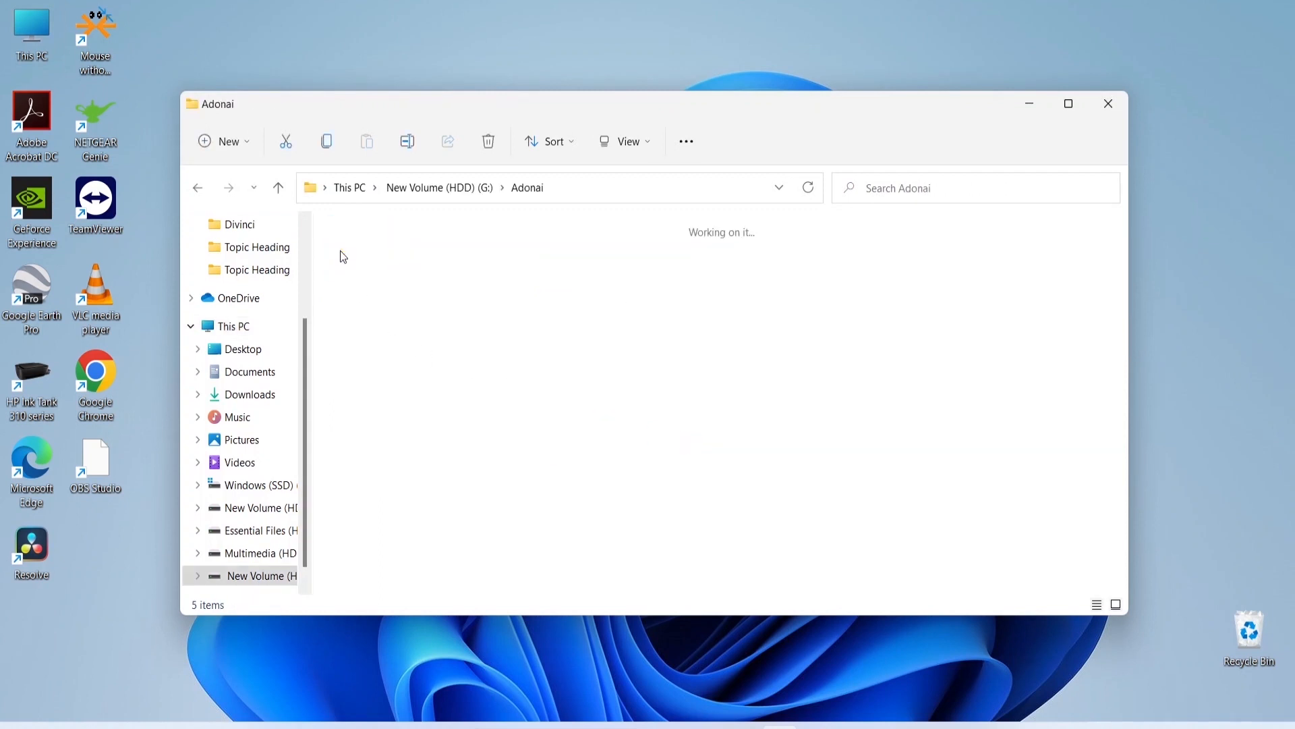
double_click(486, 251)
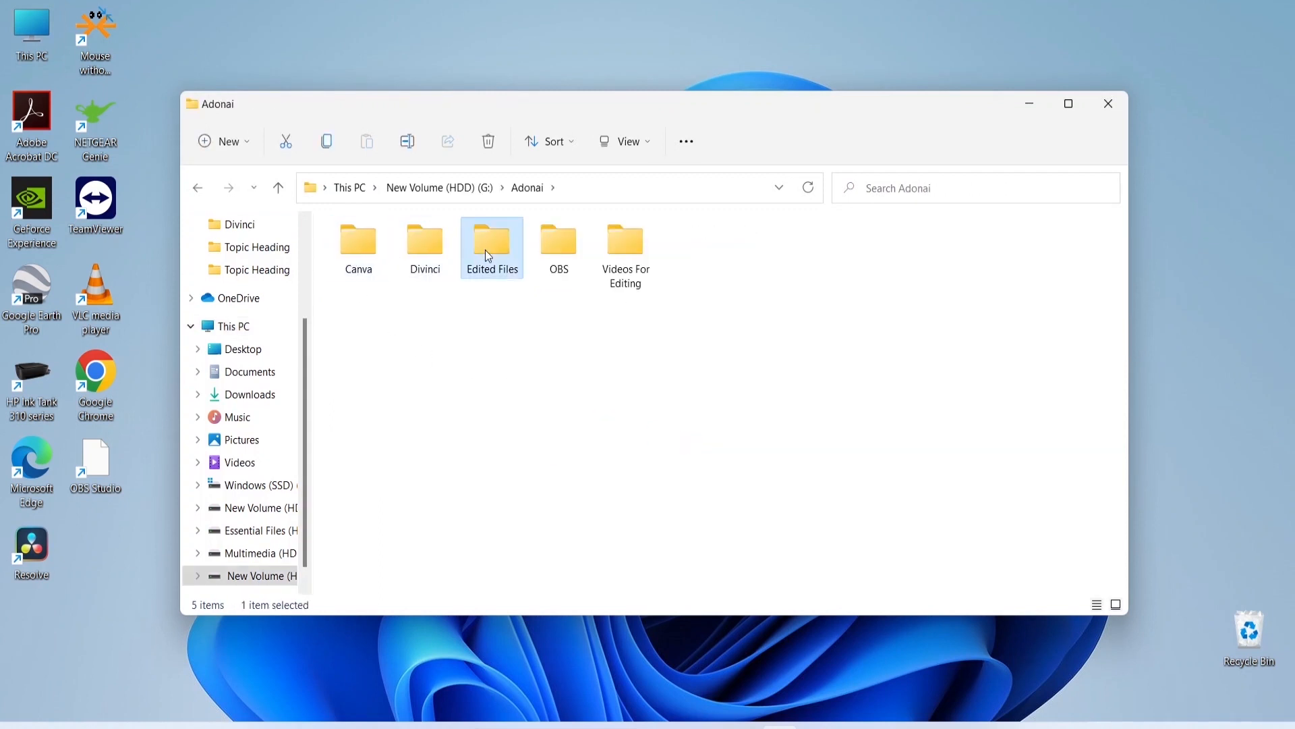
double_click(426, 256)
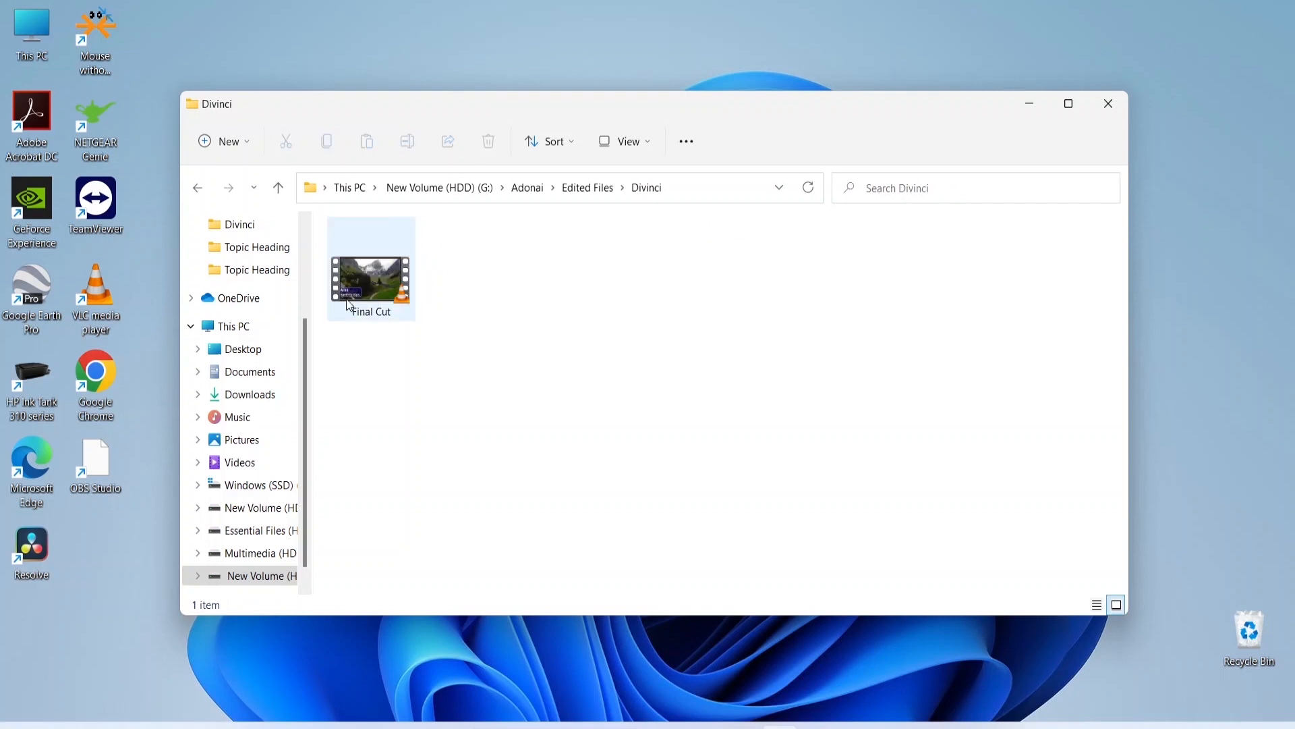
- Play the rendered Final Cut video in VLC media player to check it, and pause playback
left_click(367, 268)
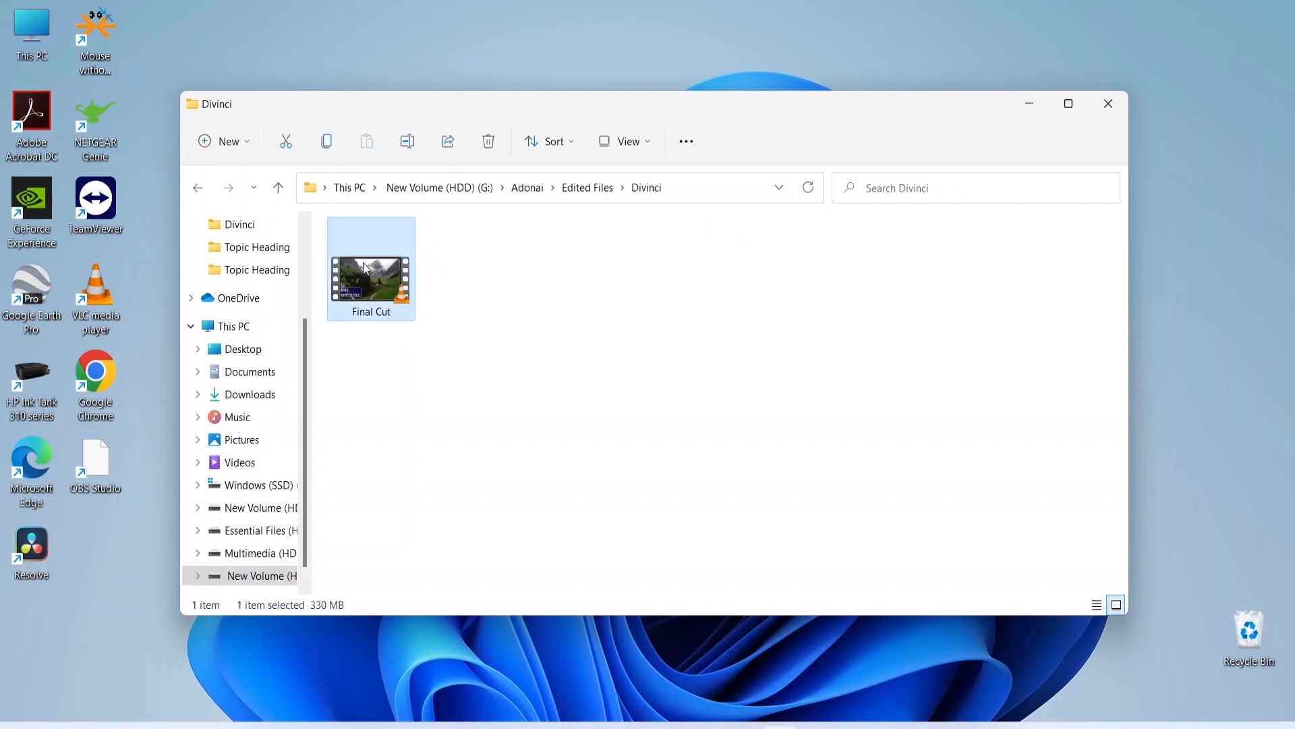
double_click(364, 267)
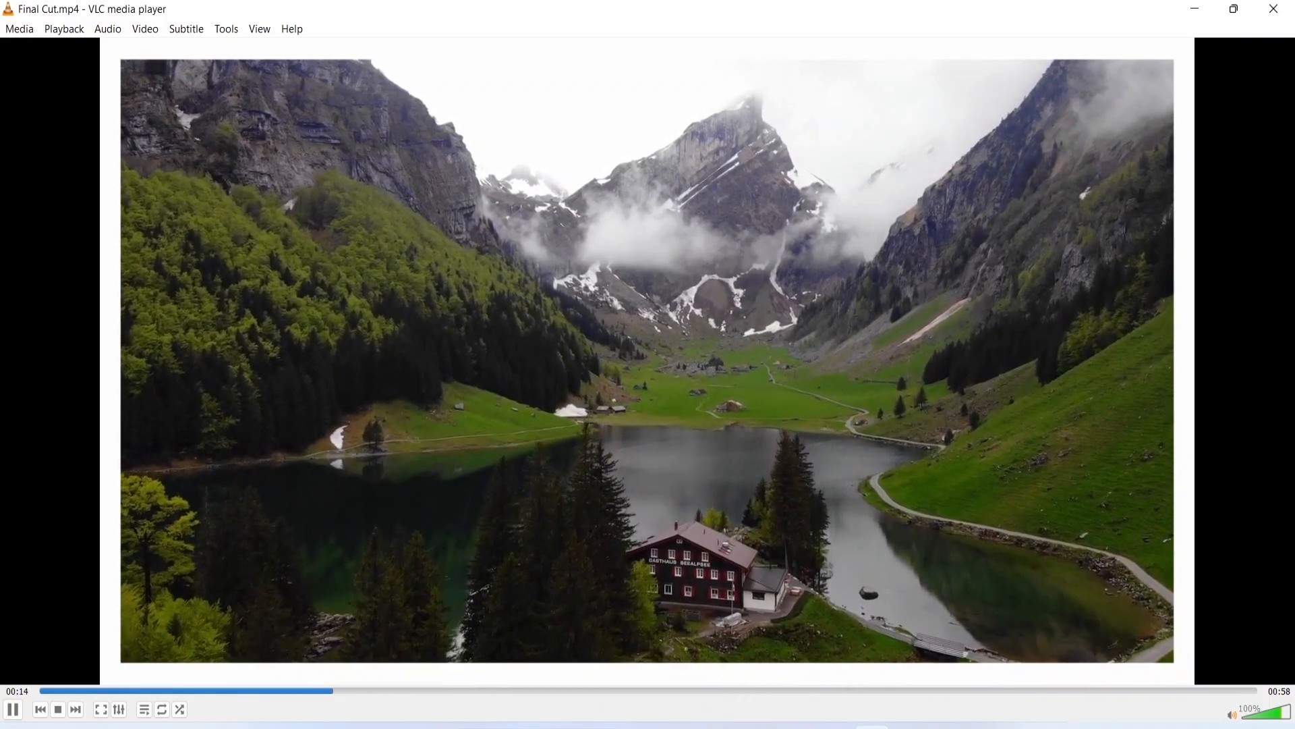
key("space")
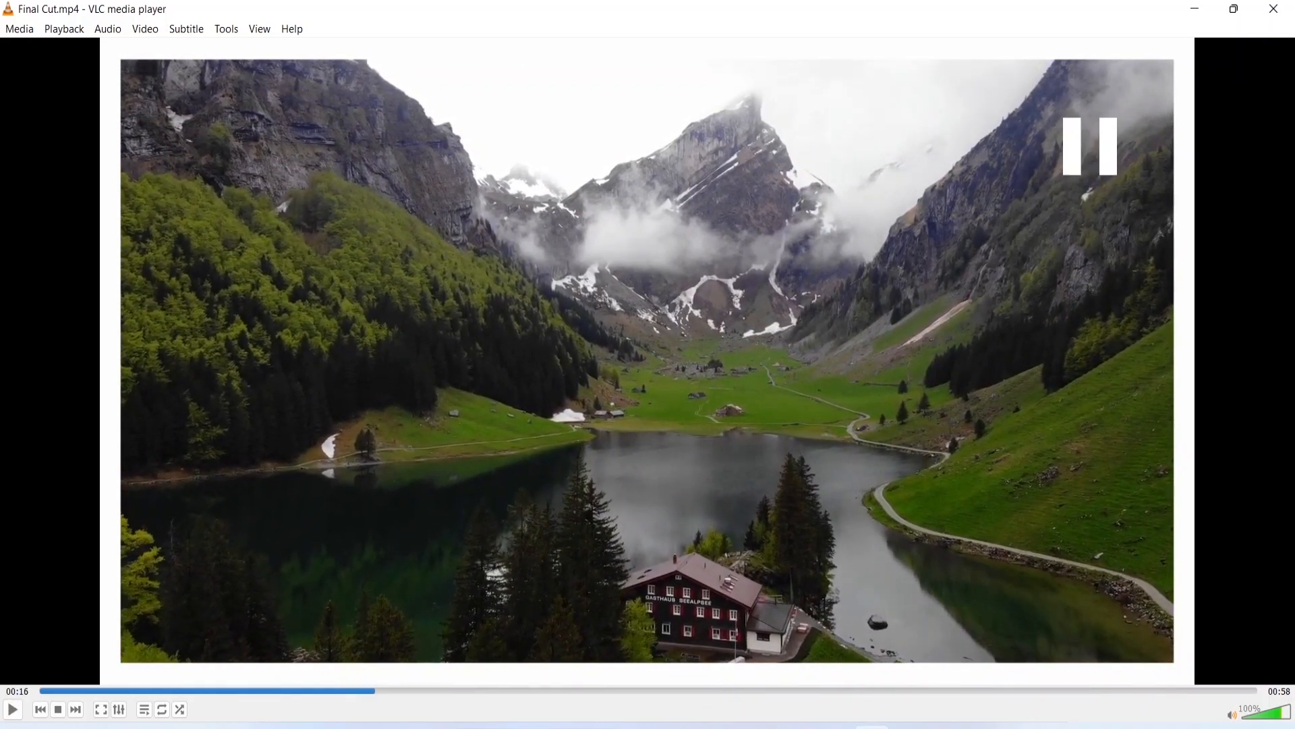